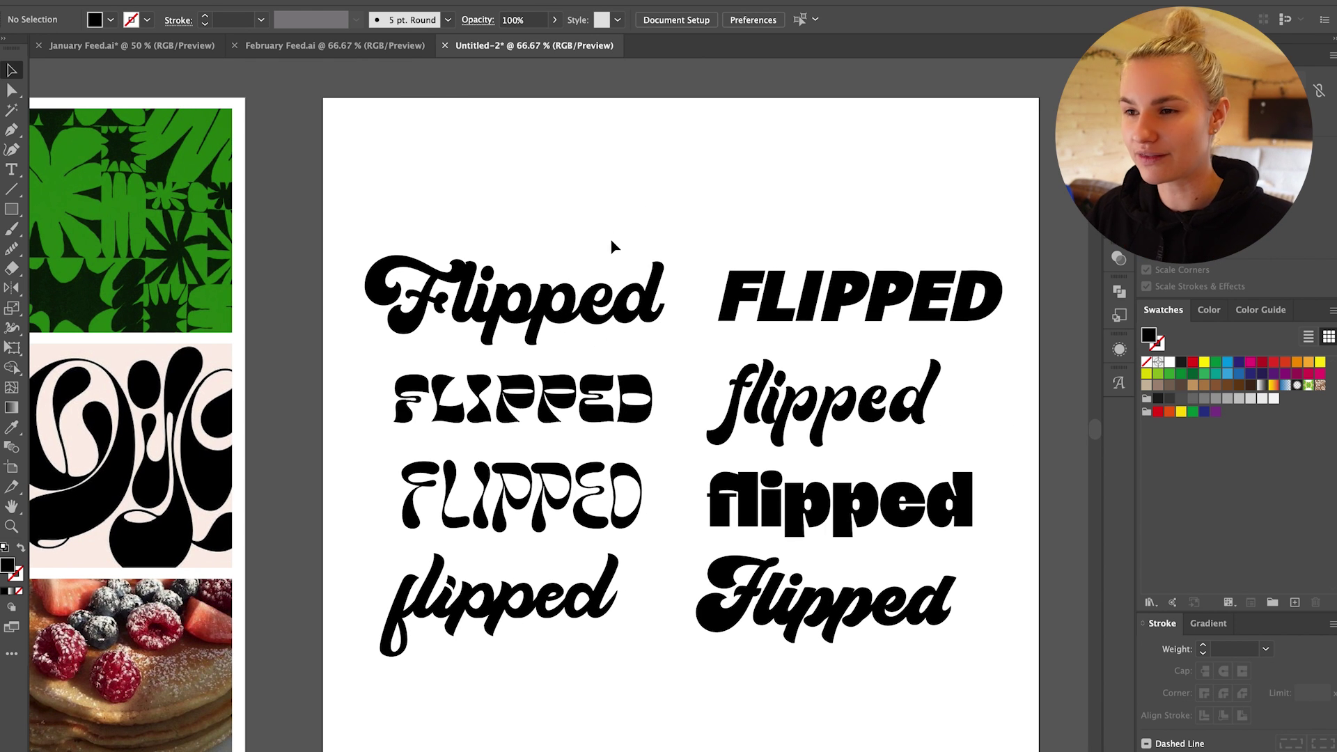
Compare the Flipped lettering options on the artboard with the reference image grid beside it.
click(641, 327)
key(ctrl+=)
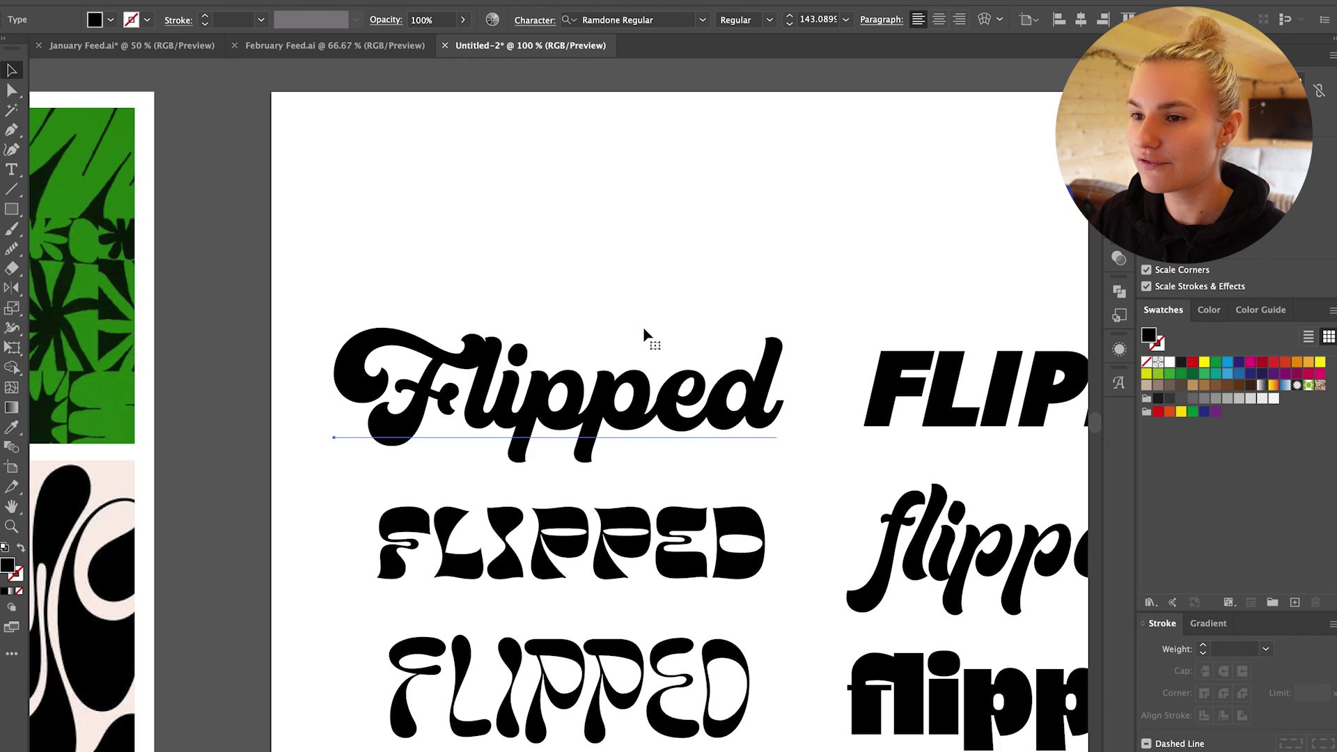
scroll(645, 312, down, 3)
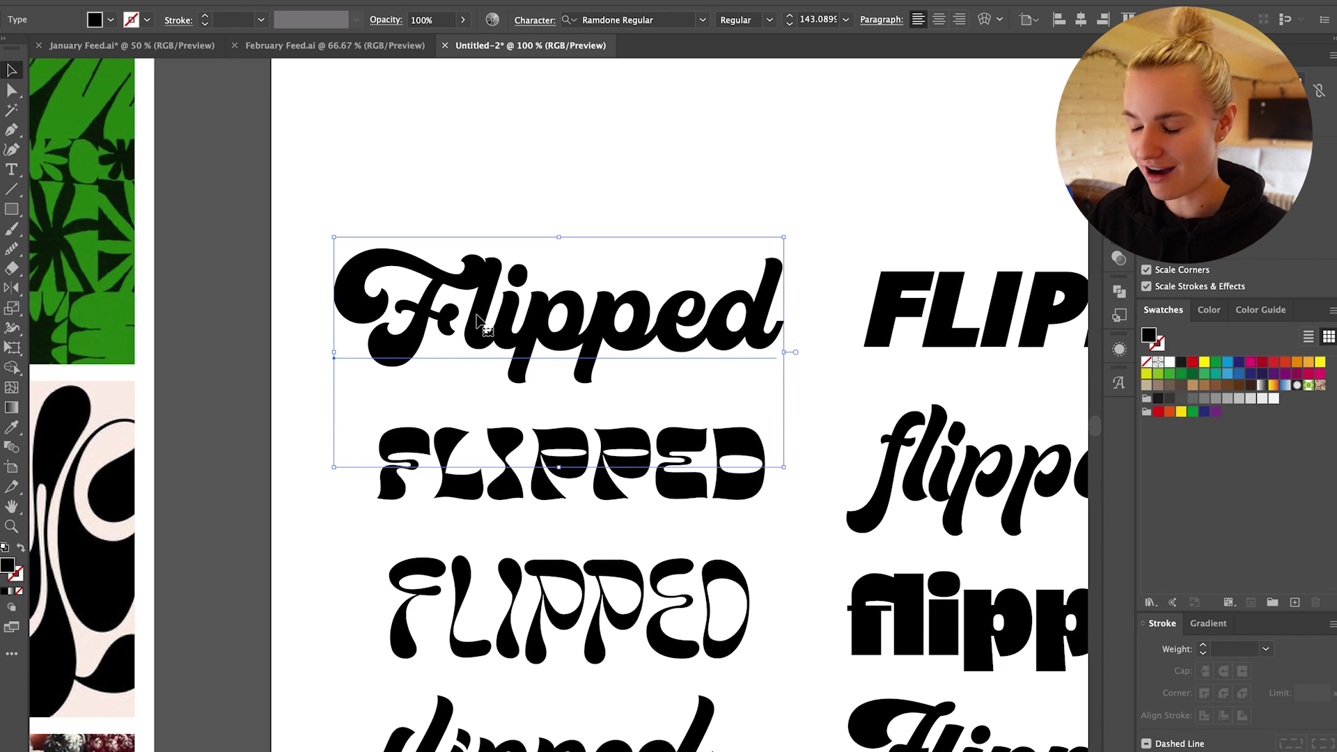
key(ctrl+minus)
key(ctrl+minus)
scroll(456, 322, left, 5)
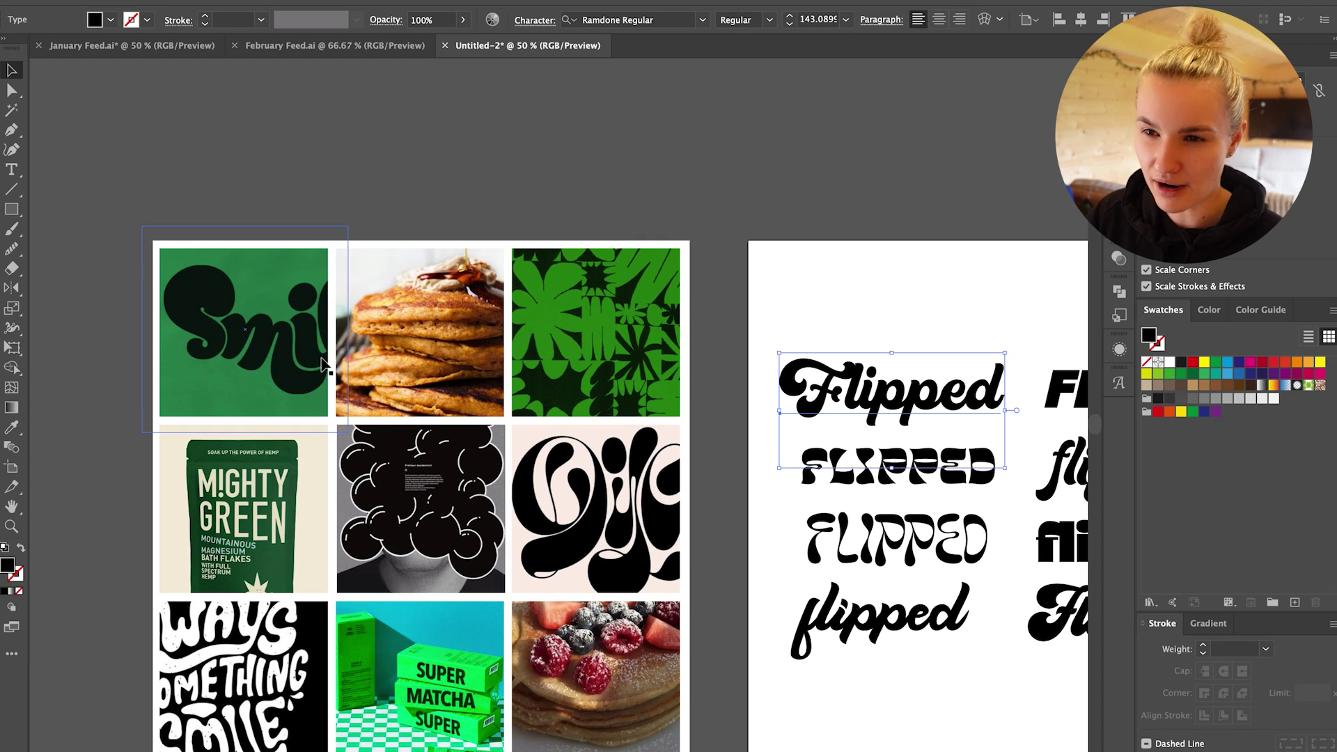
scroll(322, 364, right, 5)
click(684, 306)
key(ctrl+=)
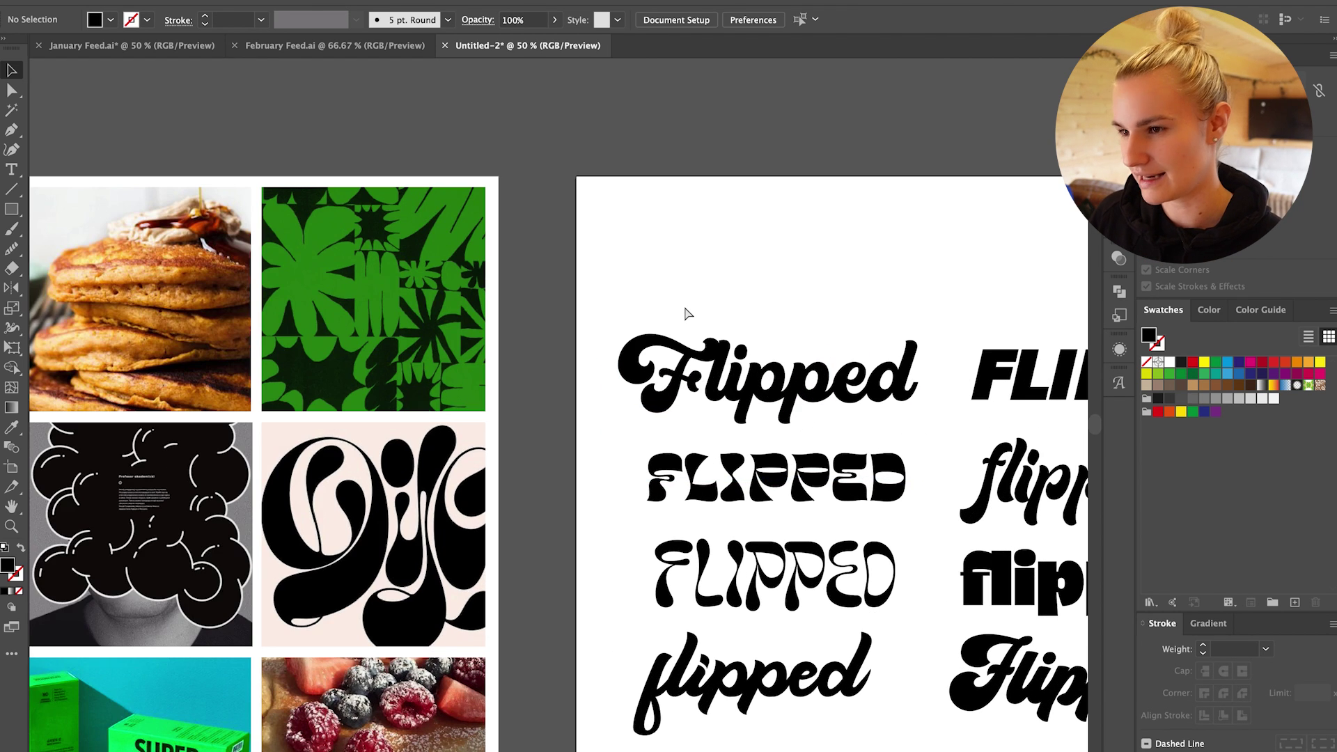
scroll(696, 299, right, 5)
key(ctrl+=)
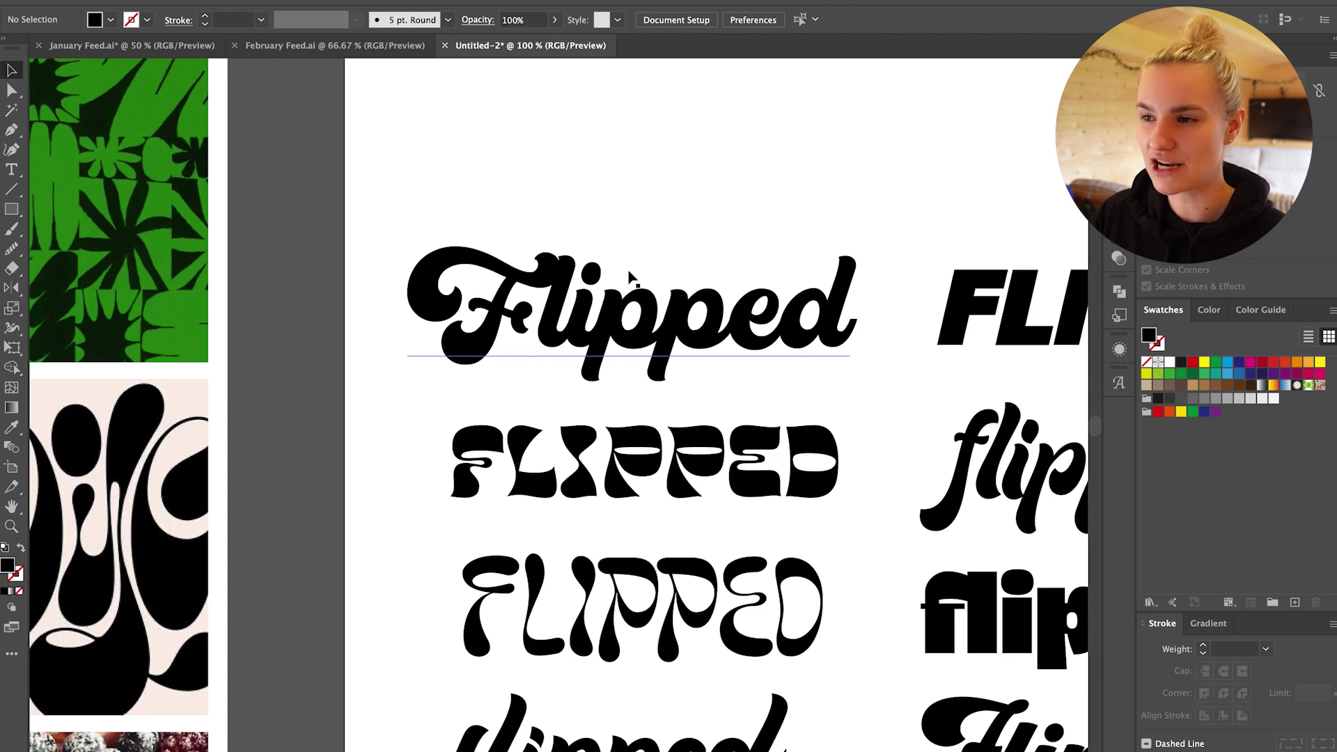
scroll(631, 277, right, 3)
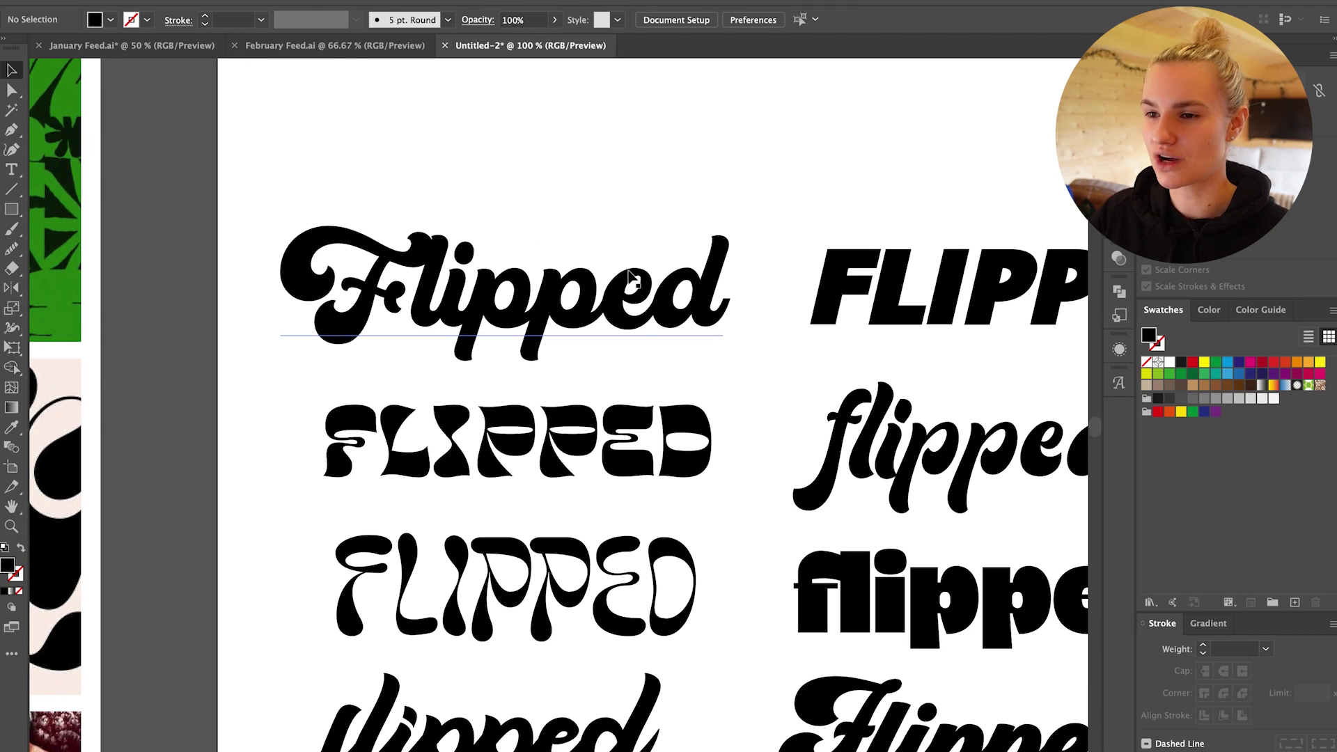
Delete the Janger Regular version of FLIPPED, second in the first column of lettering options.
click(647, 457)
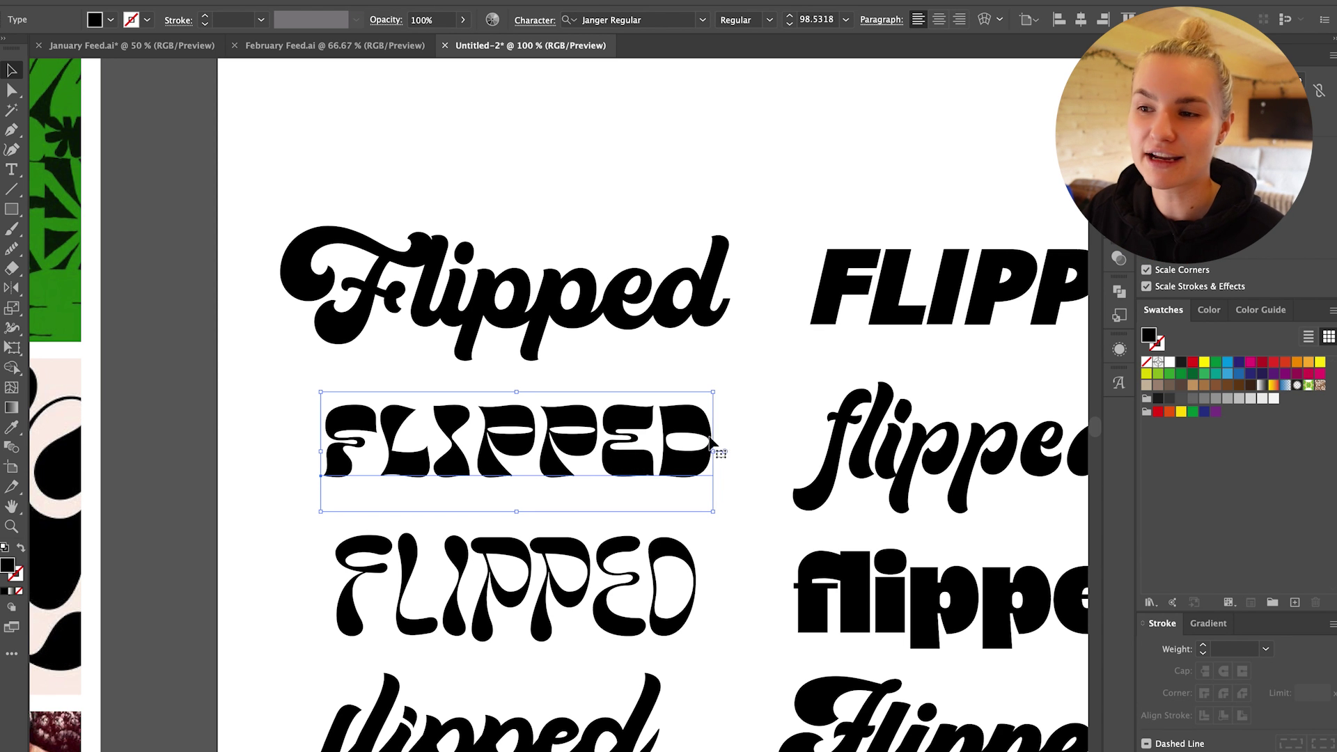
click(726, 417)
key(ctrl+minus)
key(ctrl+minus)
key(ctrl+equal)
key(ctrl+equal)
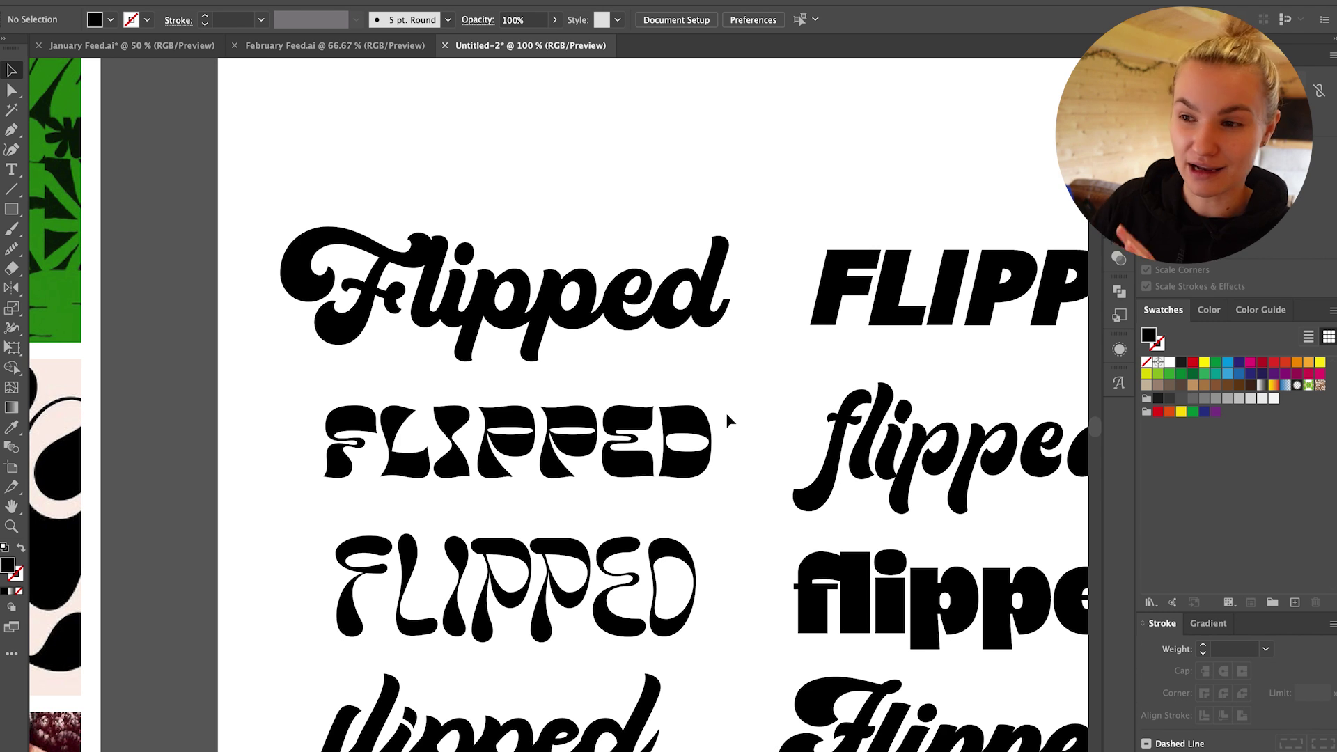
click(709, 443)
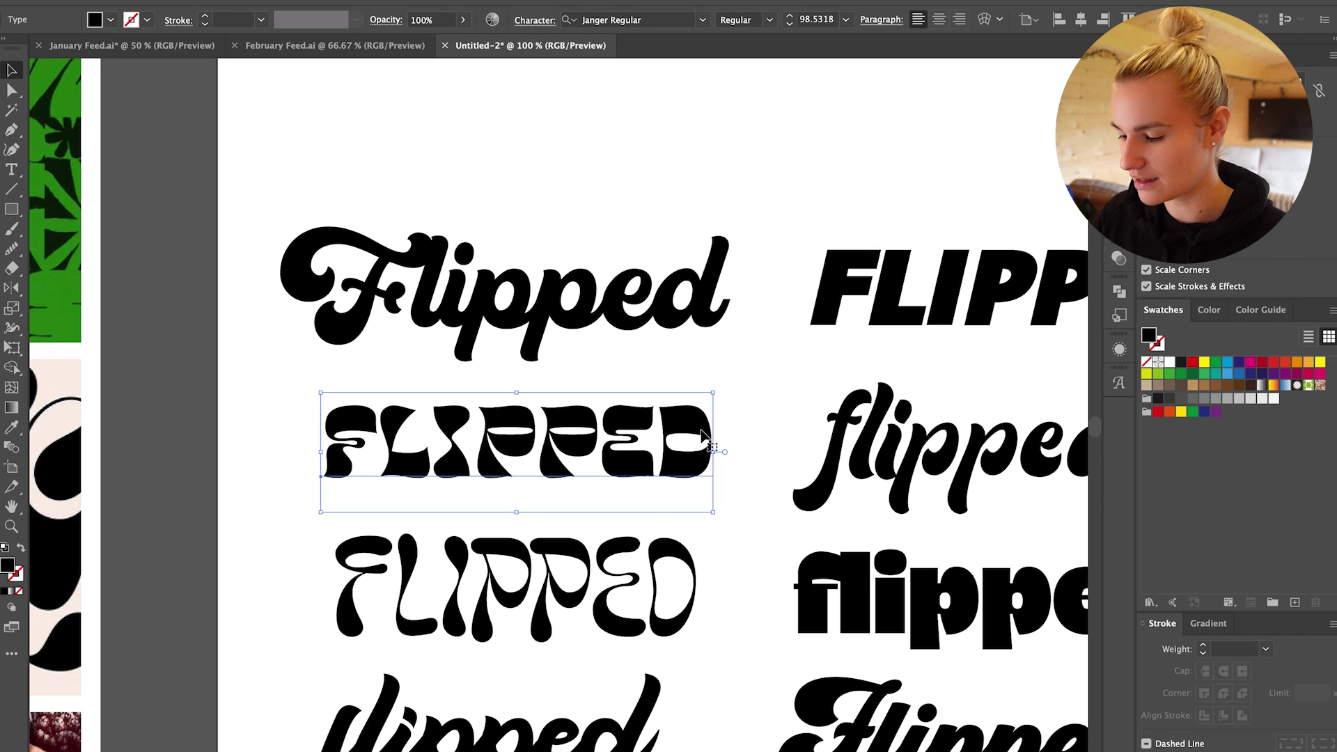
key(Delete)
Review the remaining options in the first column and delete the Moonthy version of 'flipped'.
scroll(627, 446, down, 5)
click(578, 450)
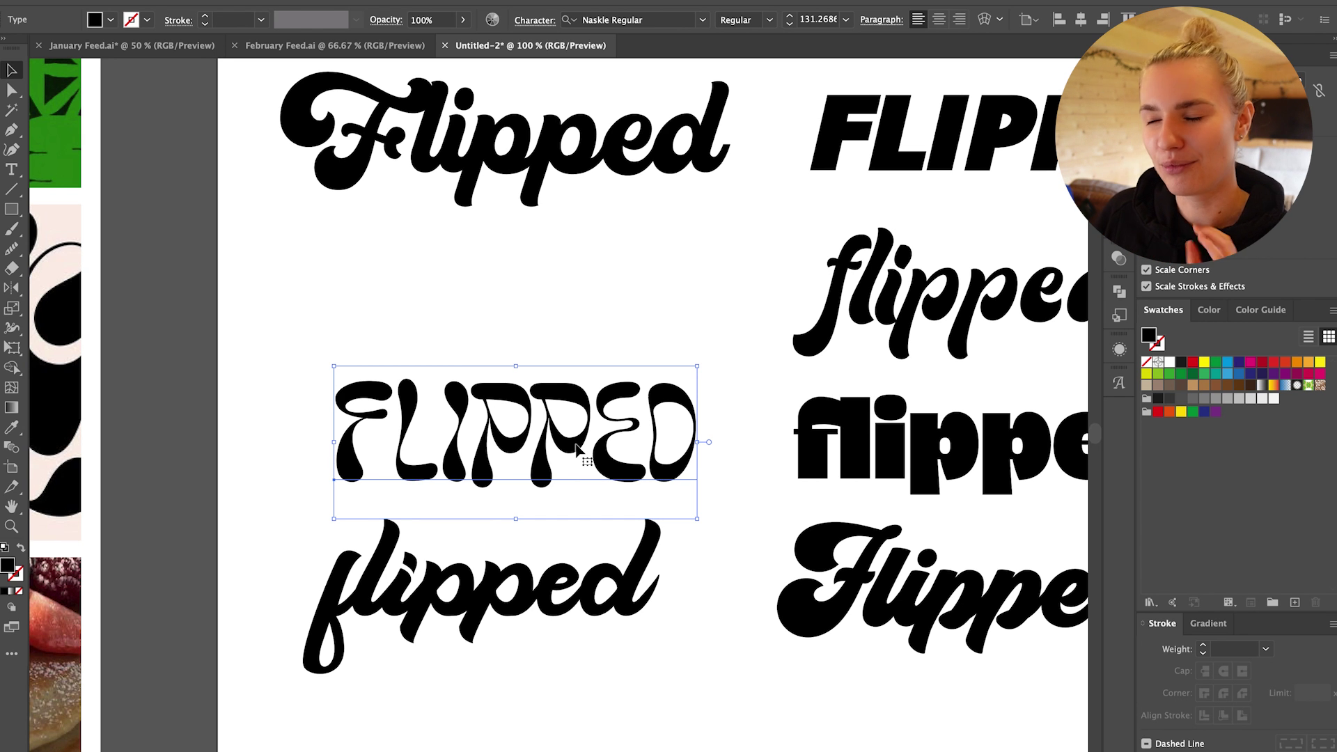
scroll(575, 446, right, 2)
click(572, 576)
scroll(692, 380, left, 2)
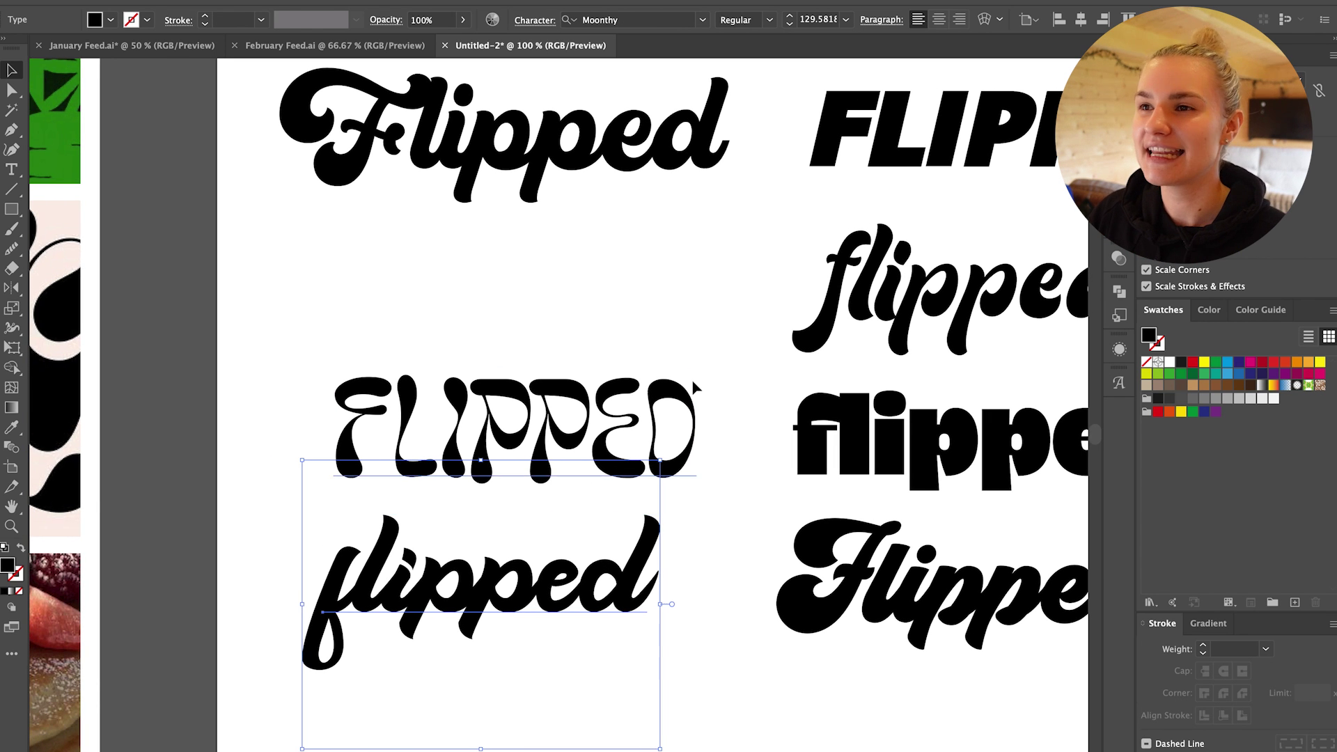
scroll(717, 292, down, 5)
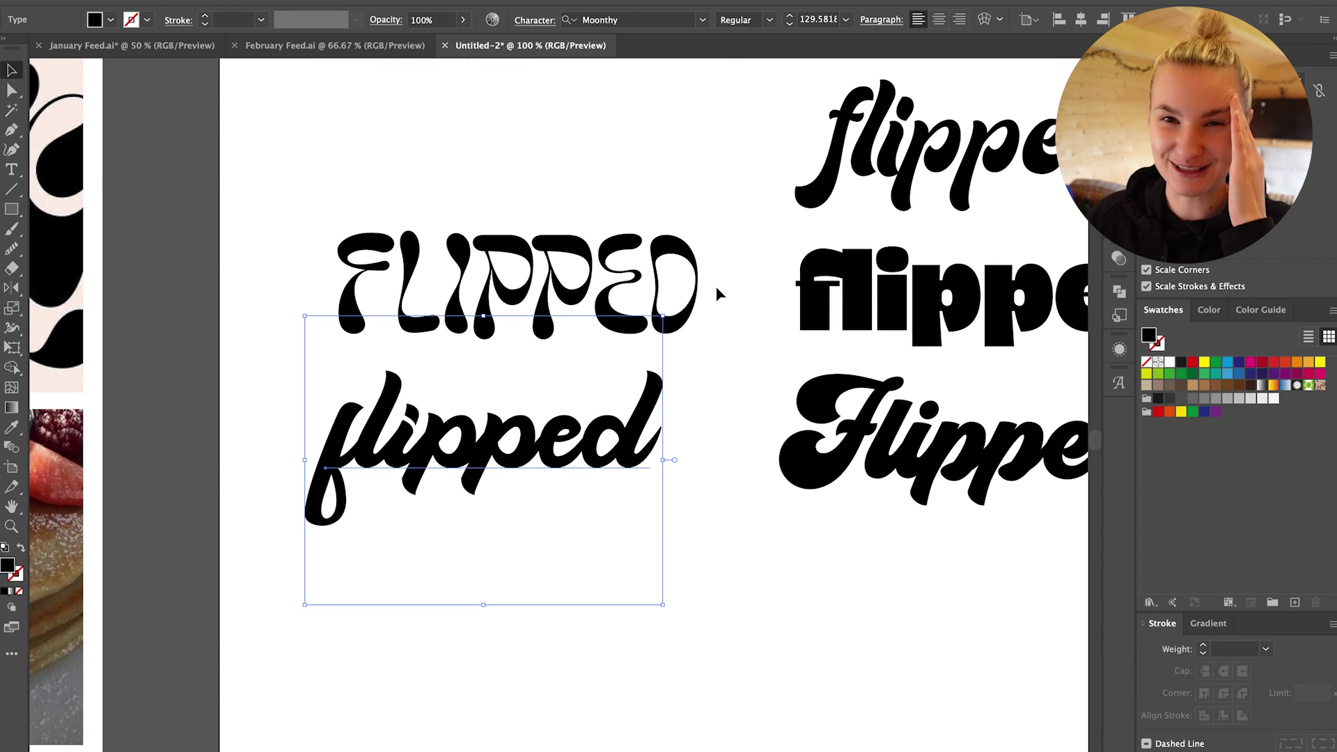
scroll(732, 320, left, 1)
scroll(732, 320, up, 5)
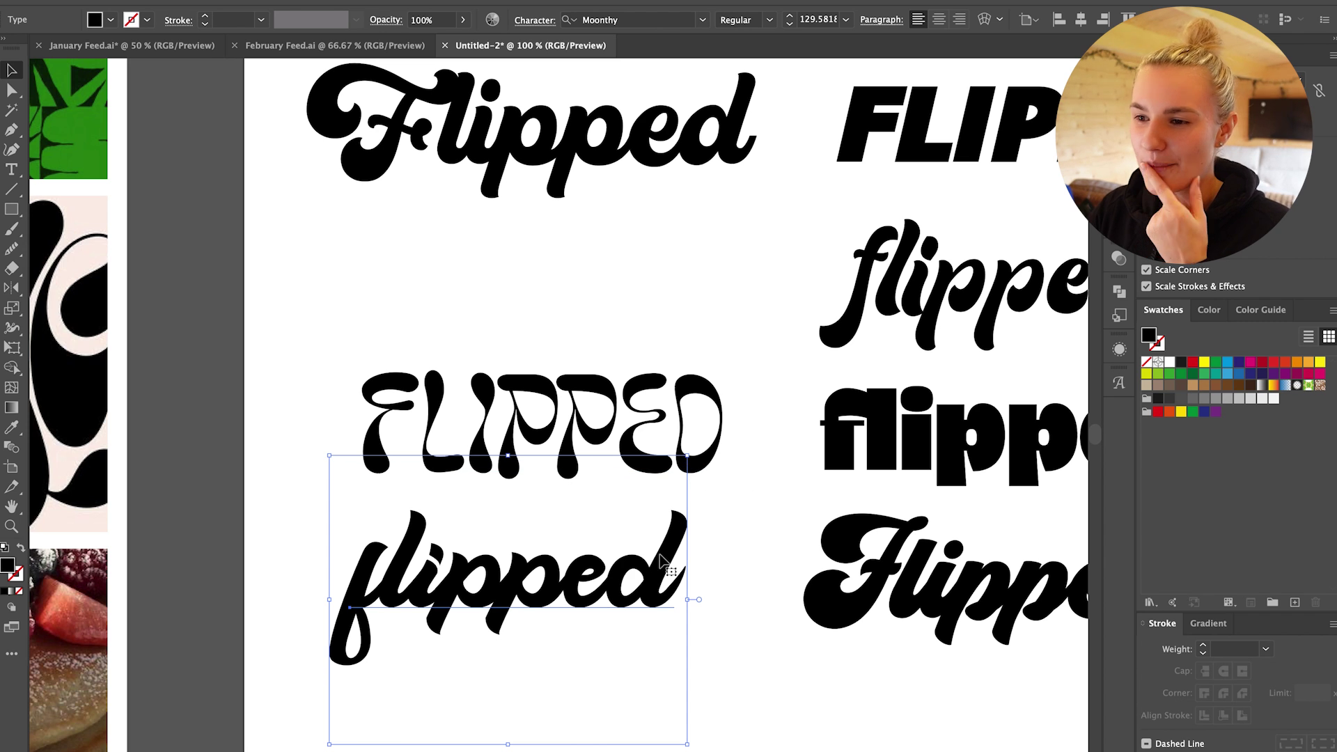
click(624, 174)
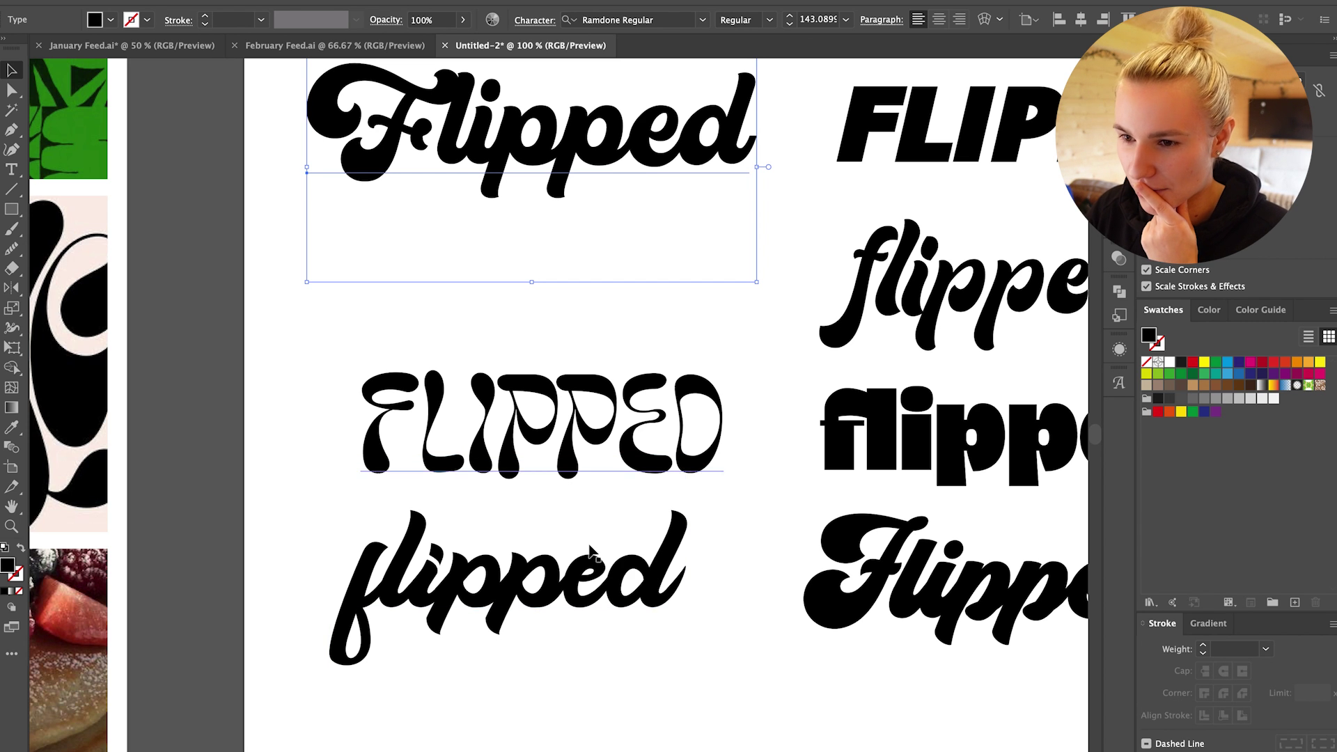
click(616, 598)
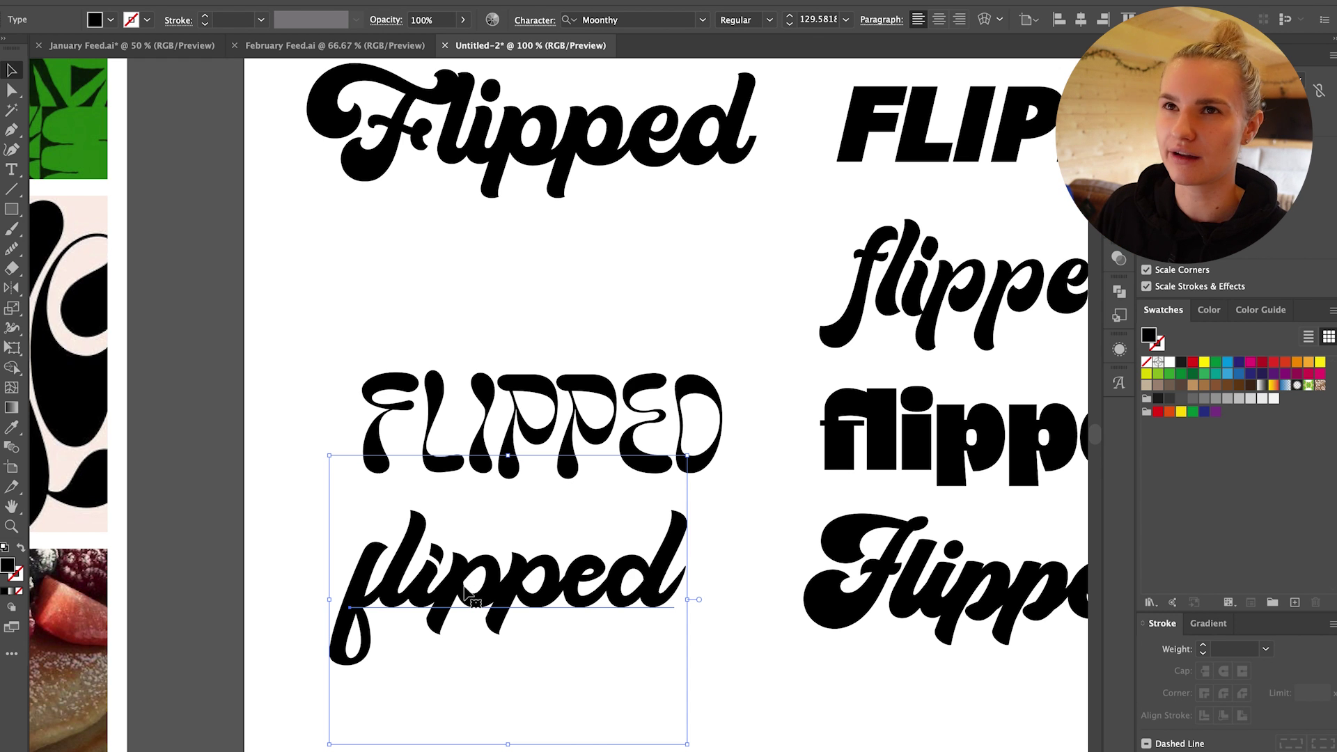
key(Delete)
Delete the Felix Clean version of FLIPPED at the head of the second column.
scroll(546, 478, right, 10)
click(780, 141)
scroll(779, 141, up, 2)
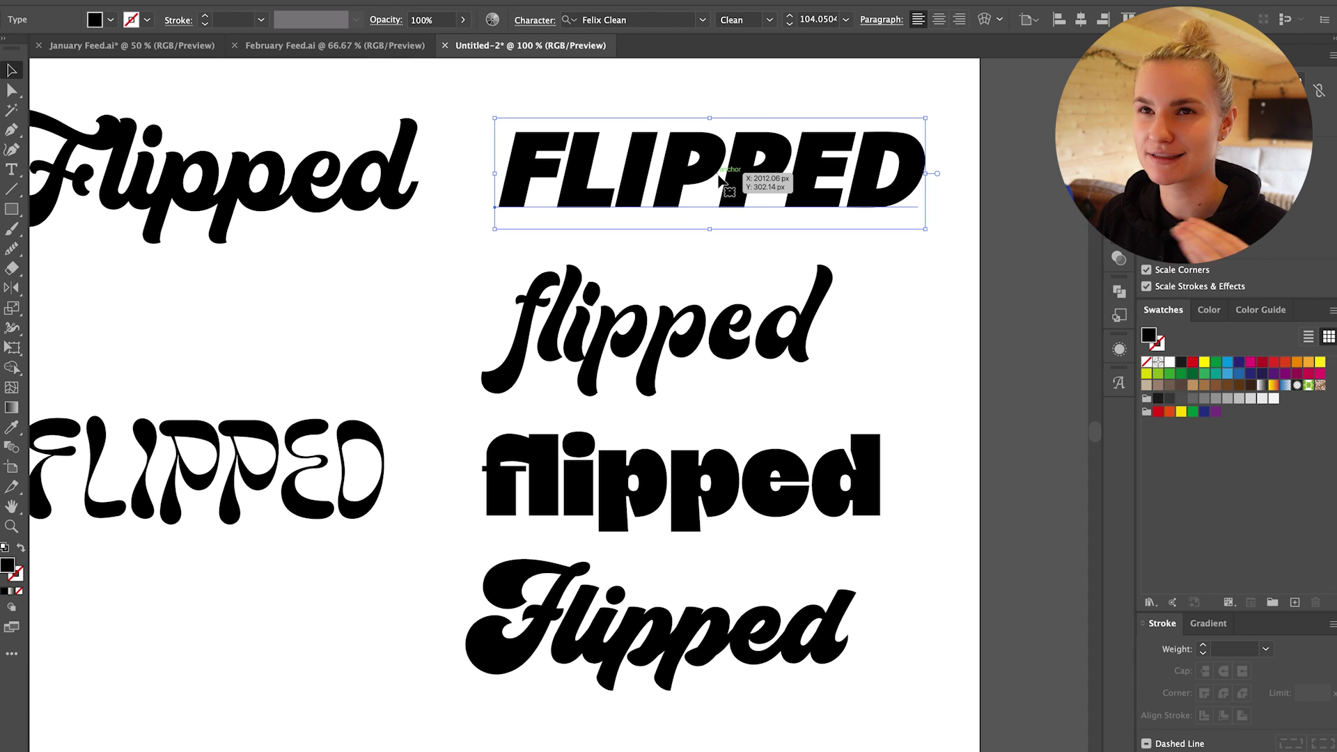
key(Delete)
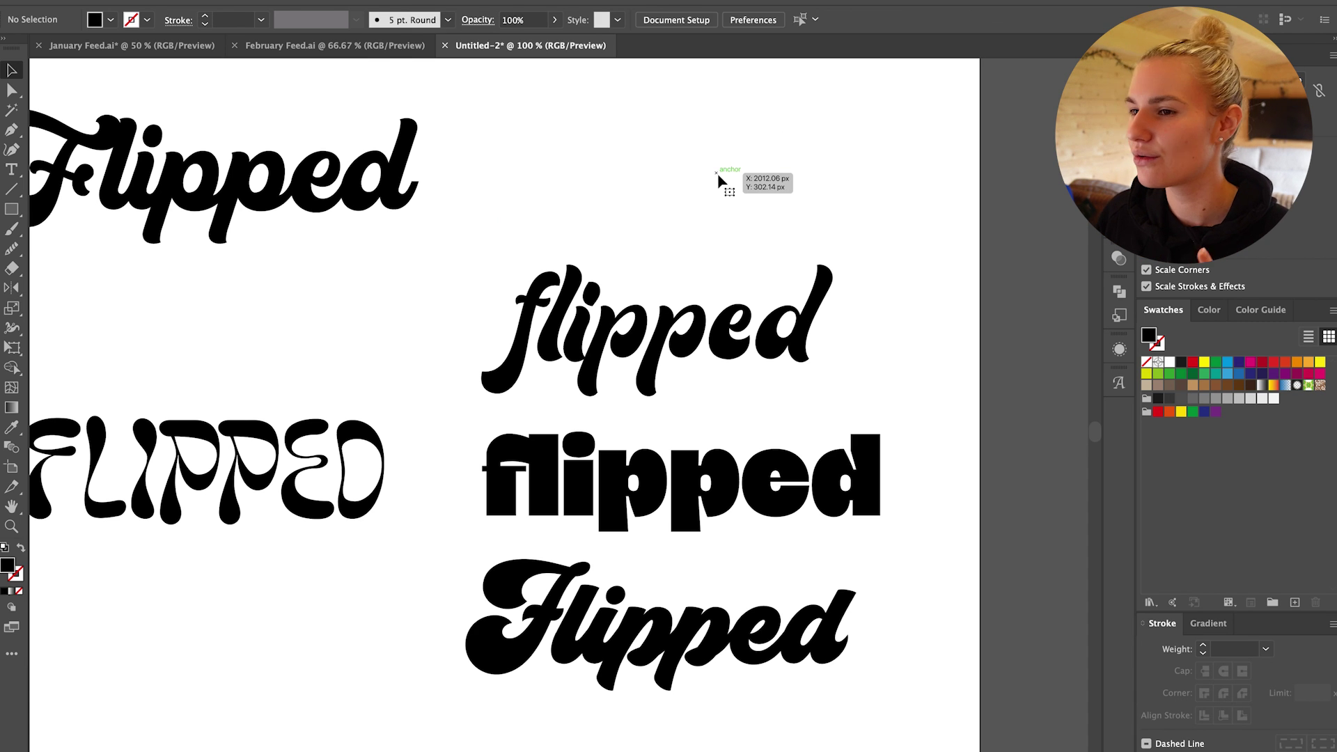
Move the Routhers version of 'flipped' into the gap between the Ramdone and Naskle versions in the first column.
click(733, 325)
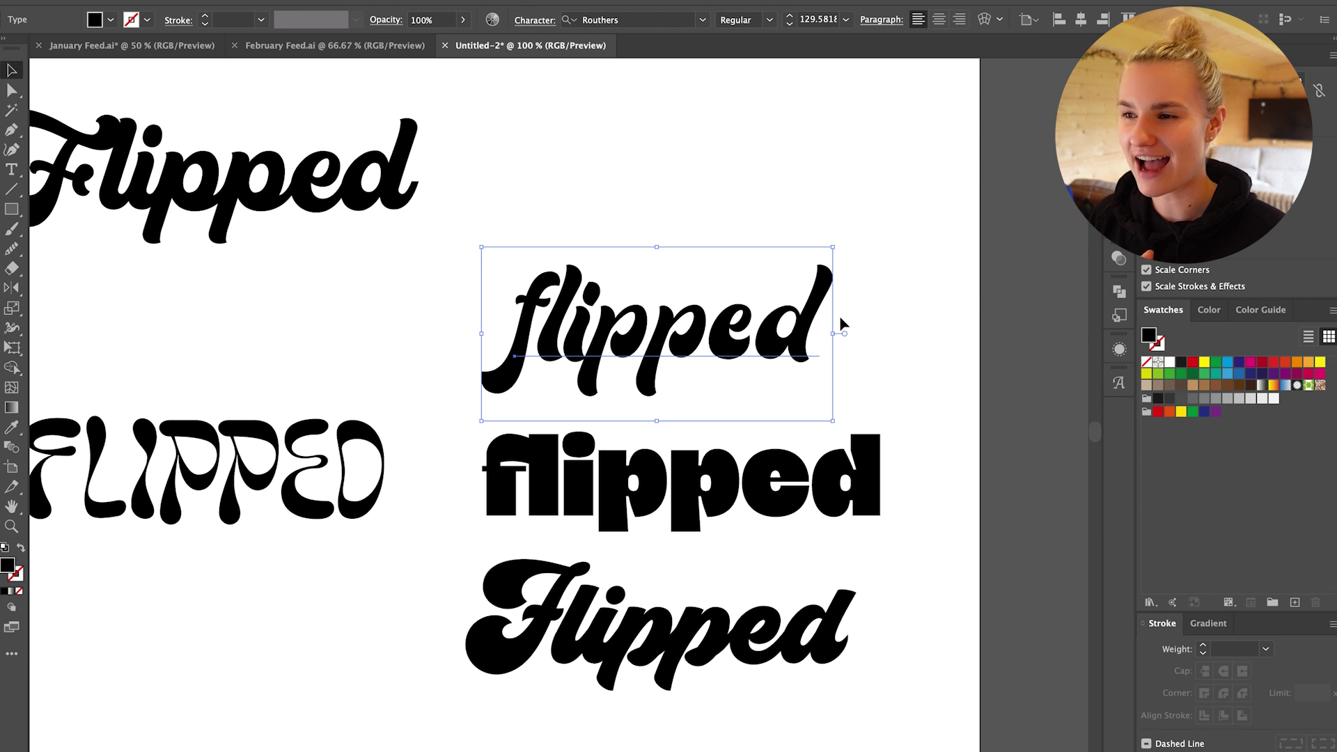
scroll(839, 322, left, 5)
drag(933, 351, 451, 345)
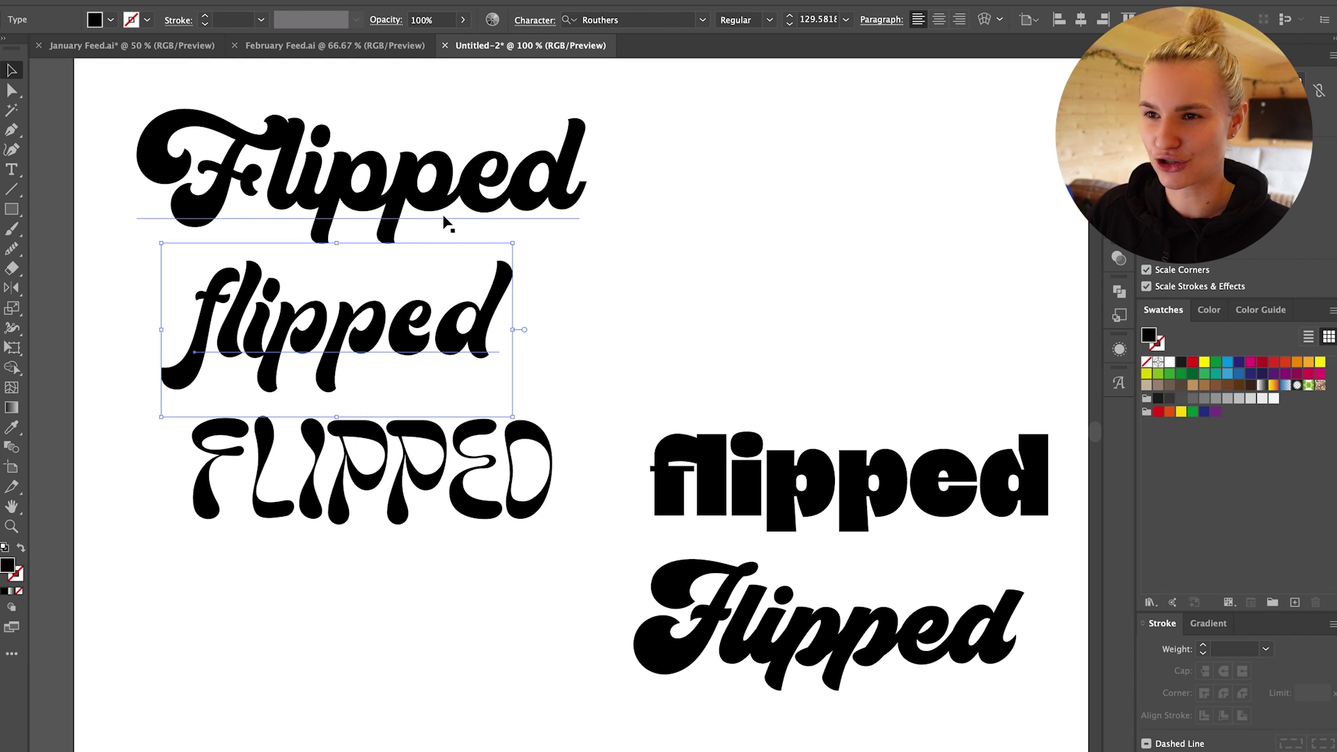
click(717, 317)
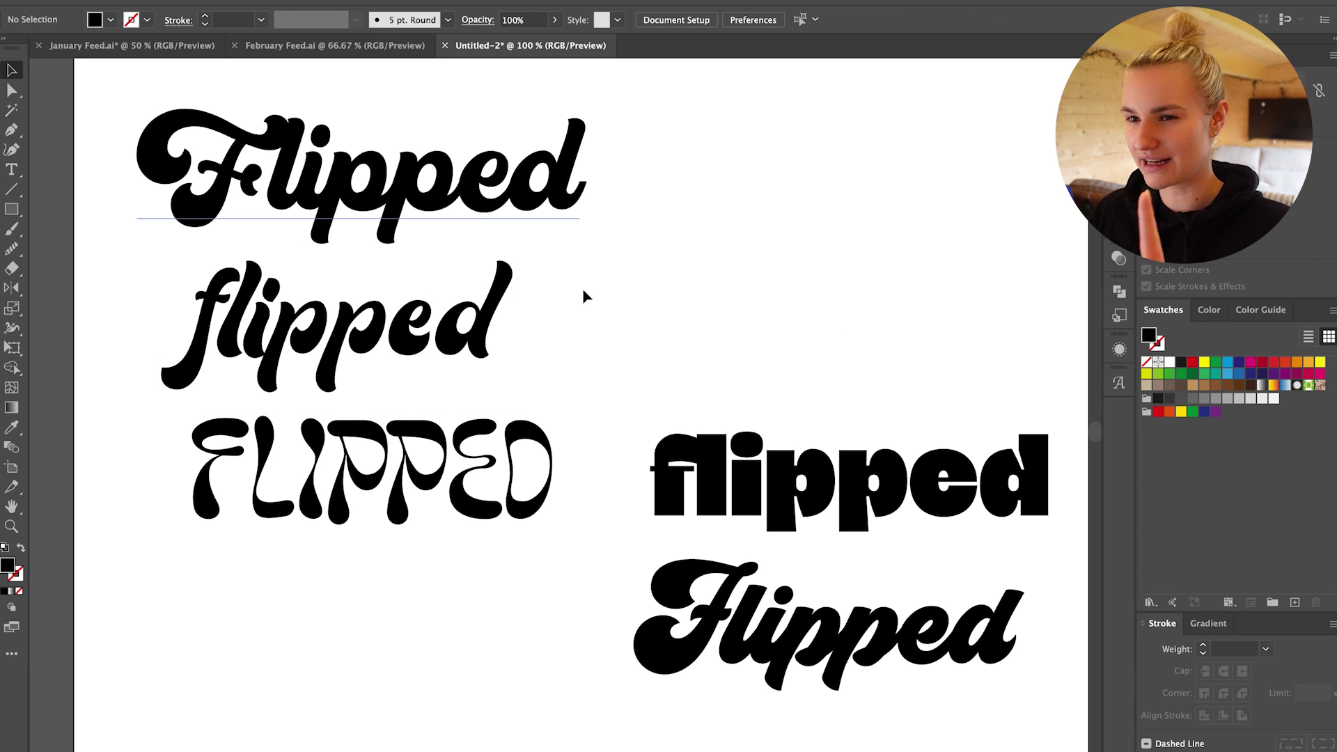
Delete the heavy Blogh Regular version of 'flipped' from the second column.
scroll(596, 285, right, 6)
click(646, 498)
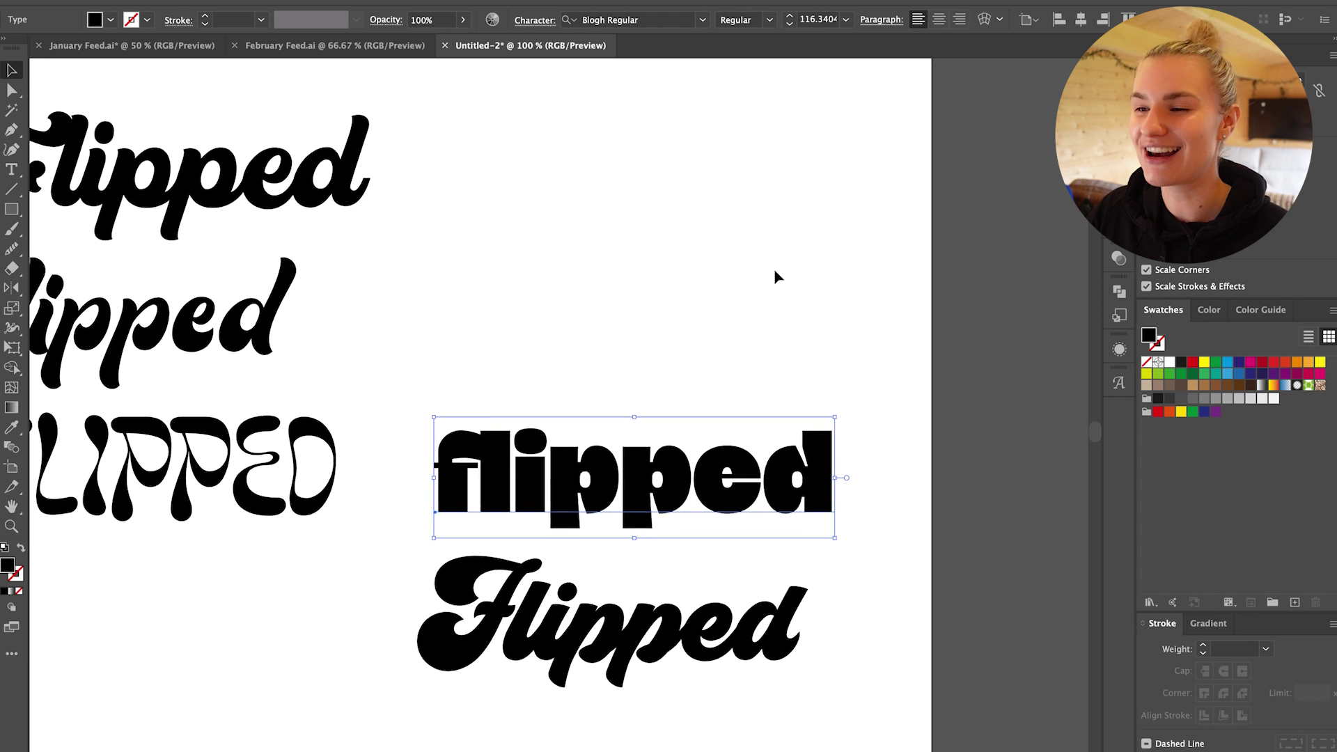
scroll(774, 268, down, 2)
scroll(774, 277, up, 2)
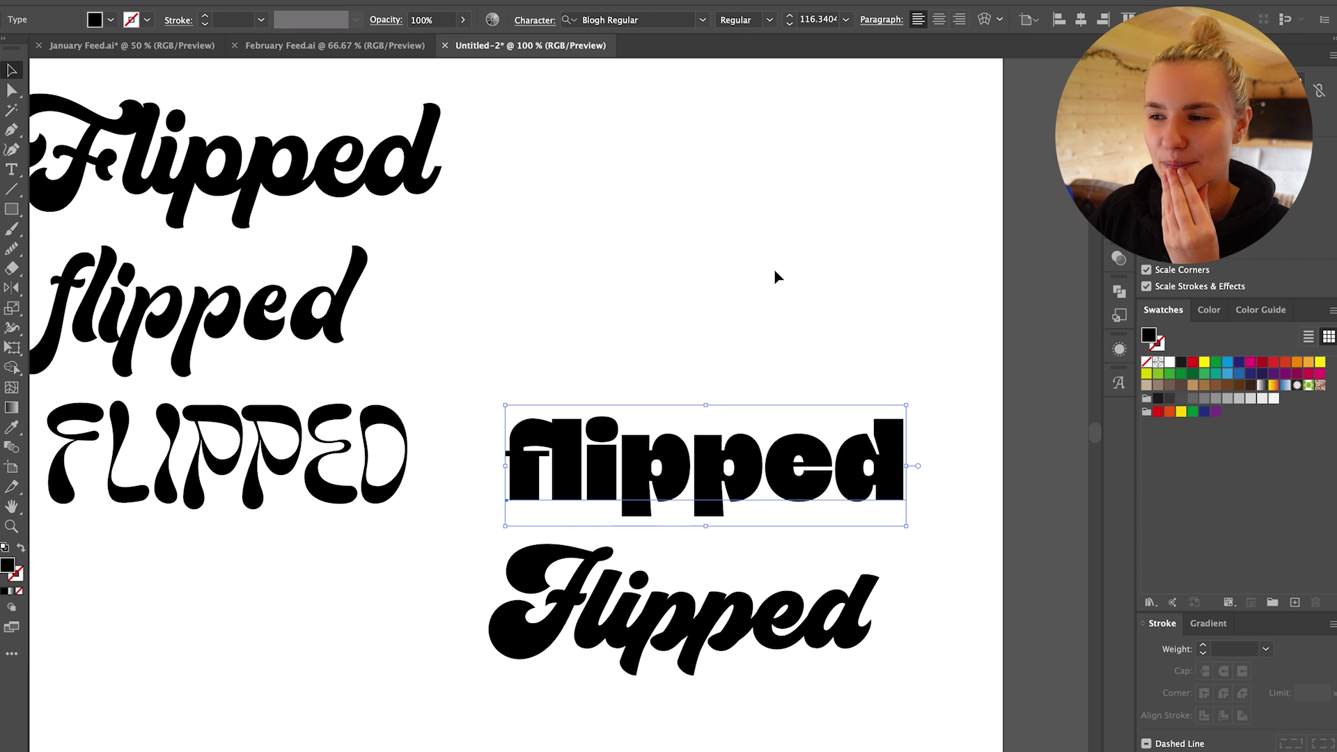
key(Delete)
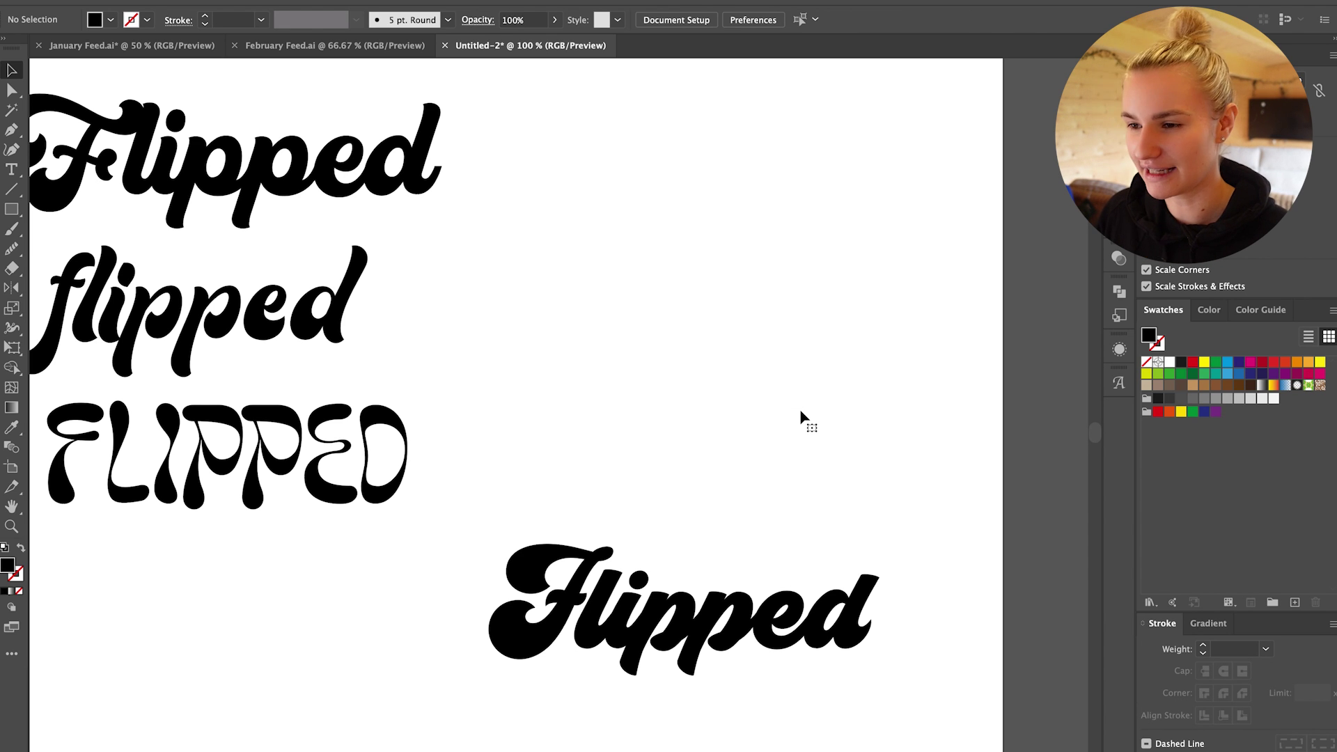
Replace the Ramdone version of 'Flipped' at the head of the first column with the Groovy Script version, deleting the Ramdone one.
drag(766, 633, 752, 272)
scroll(752, 272, up, 2)
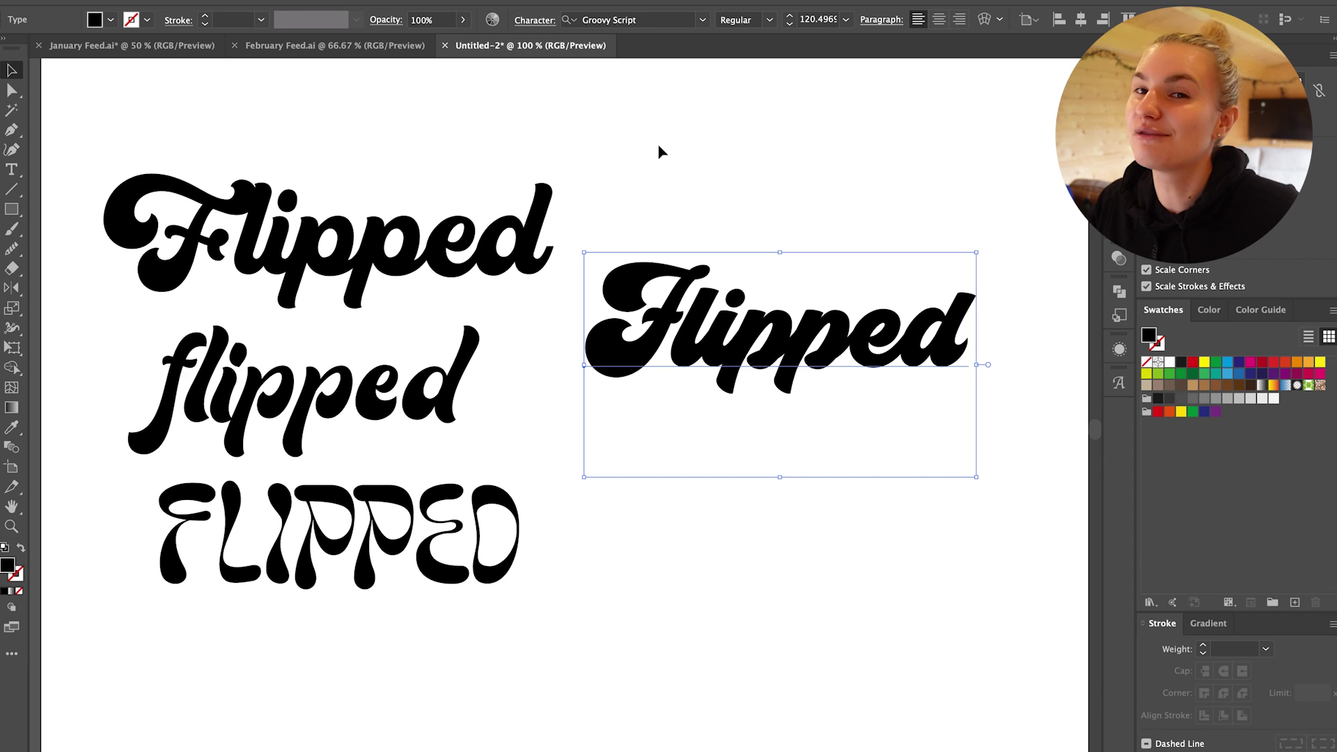
drag(795, 380, 773, 441)
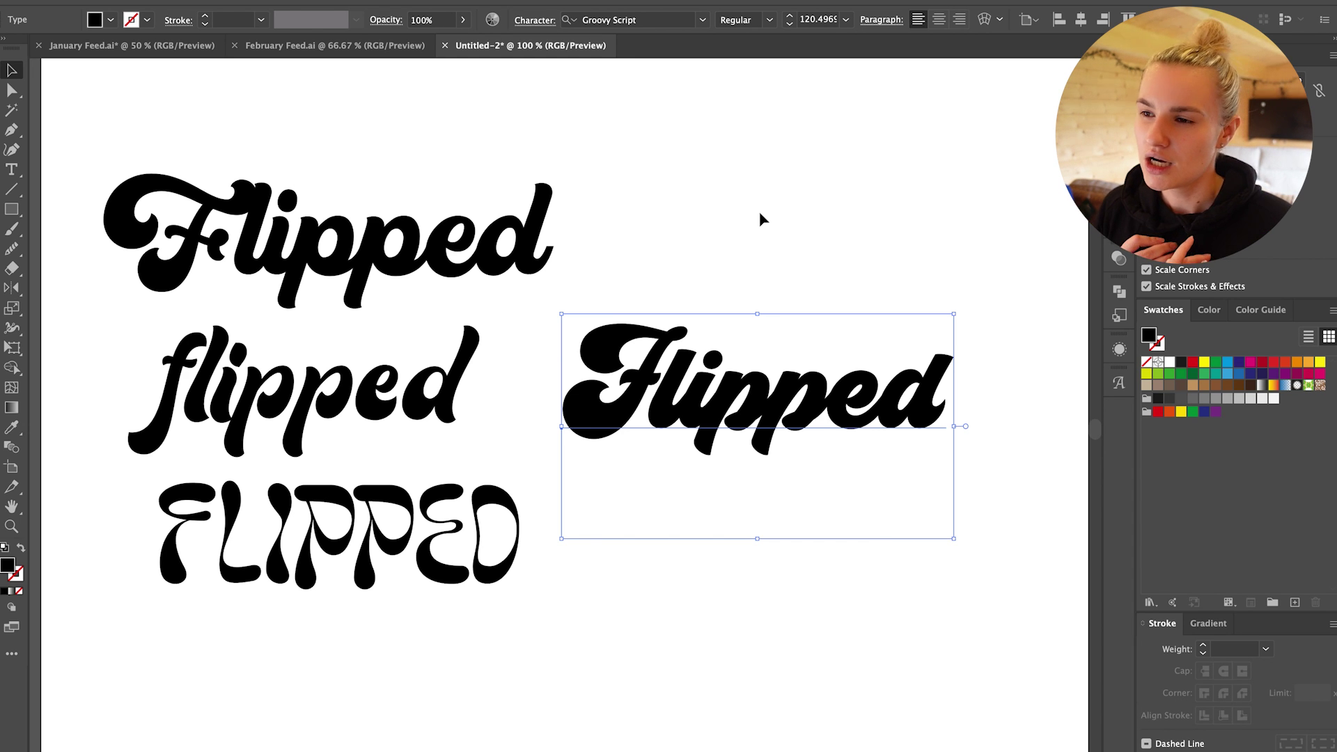
drag(818, 418, 401, 286)
click(347, 255)
key(Delete)
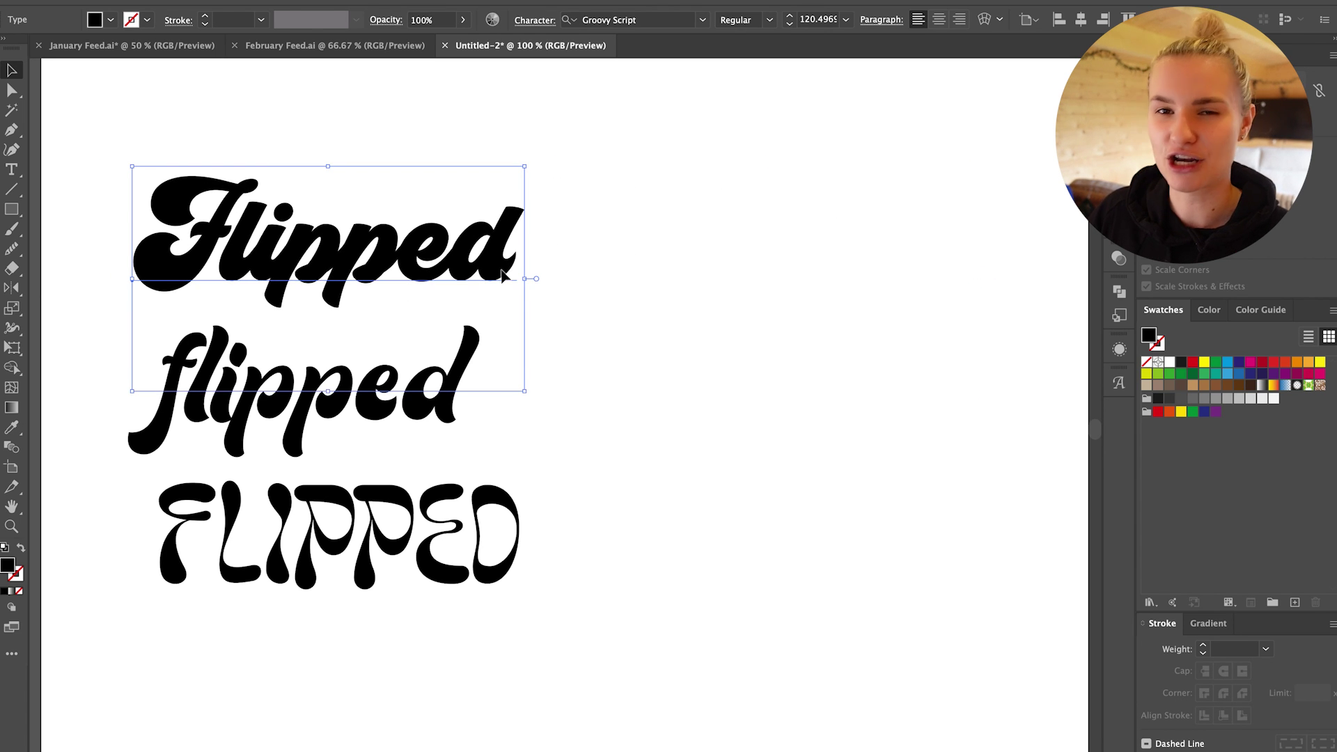
Delete the Groovy Script version of 'Flipped', keeping only the Routhers and Naskle options.
scroll(529, 278, left, 5)
click(774, 389)
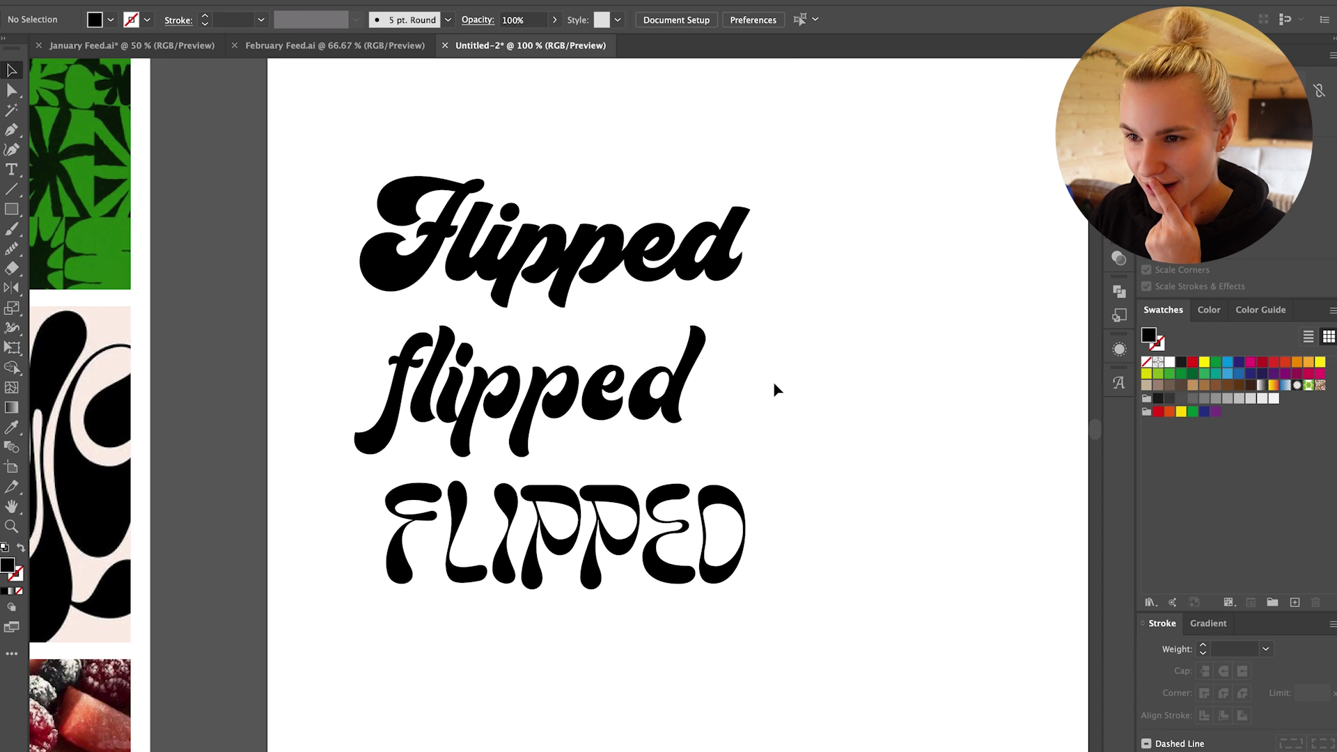
drag(838, 378, 365, 619)
click(818, 279)
click(640, 264)
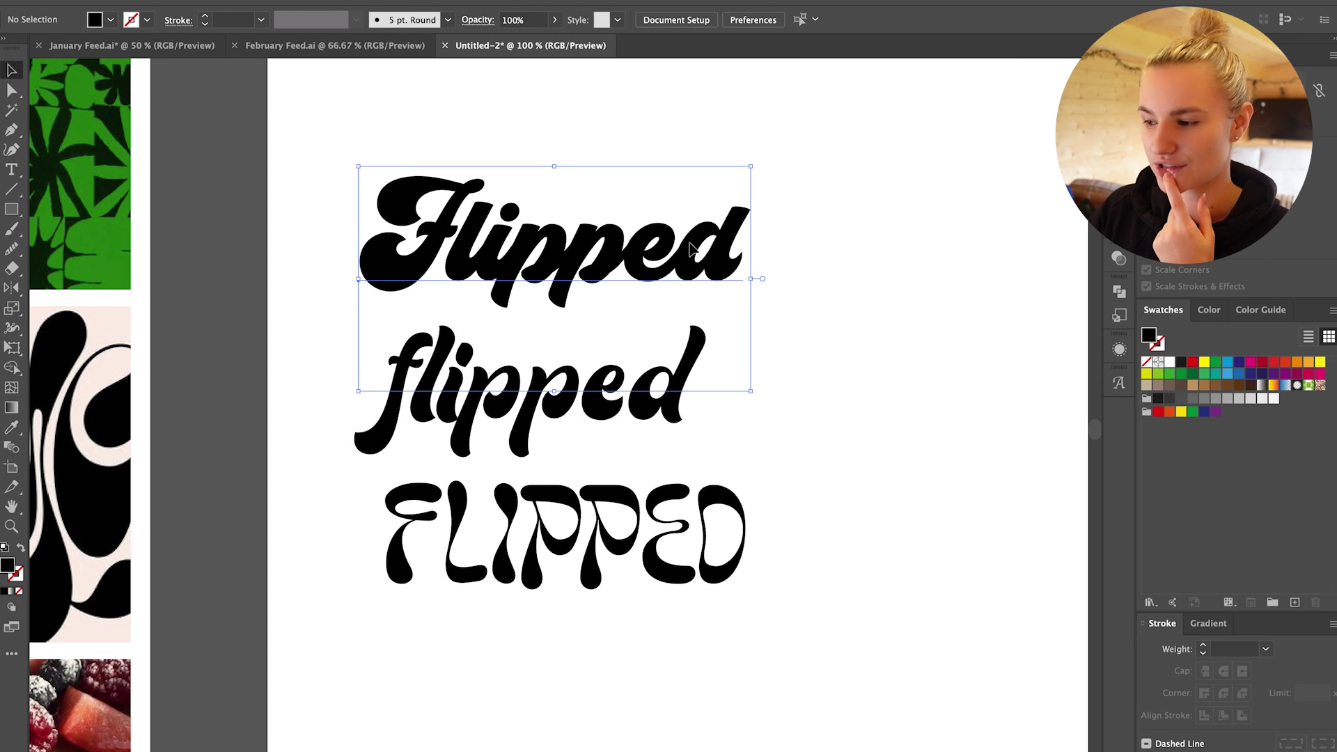
key(Delete)
Move the two remaining lettering options toward the artboard's centre and nudge the Naskle version left beneath the Routhers one.
drag(873, 230, 490, 592)
drag(604, 532, 778, 502)
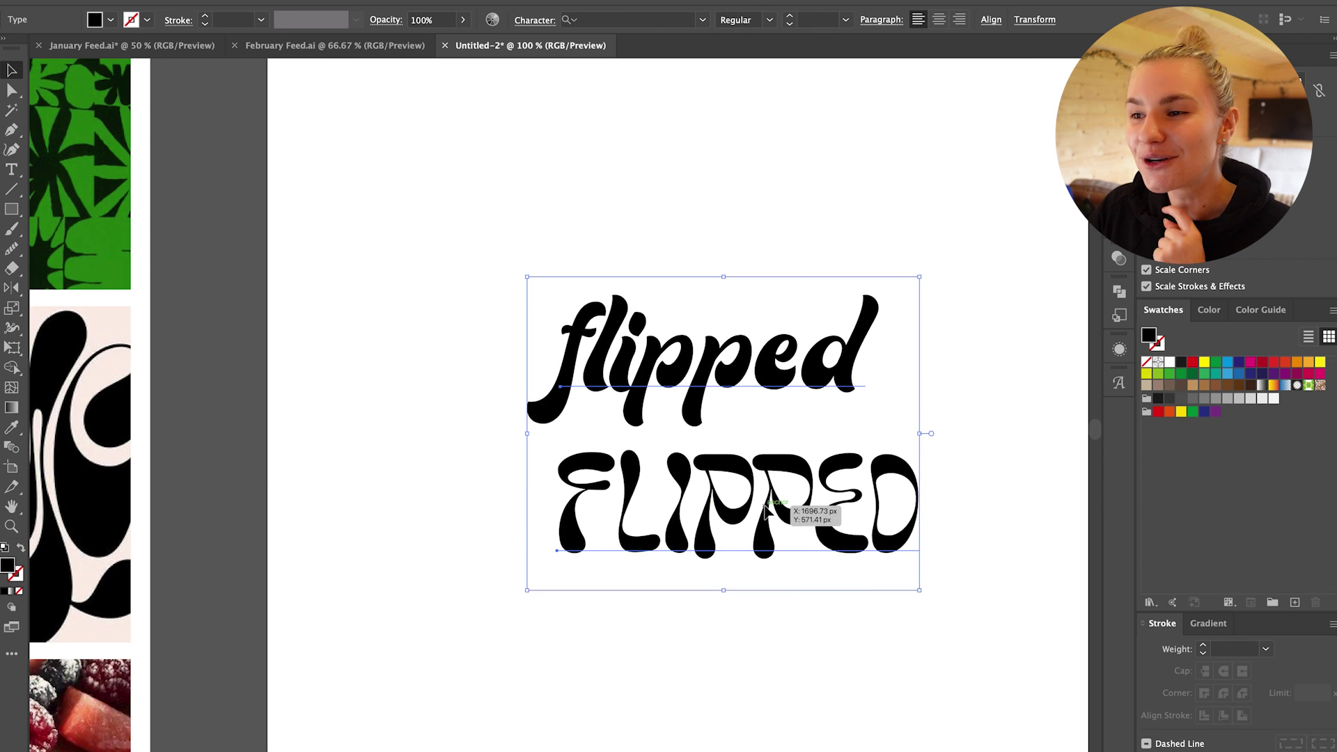
scroll(822, 431, right, 4)
click(849, 394)
drag(658, 511, 636, 511)
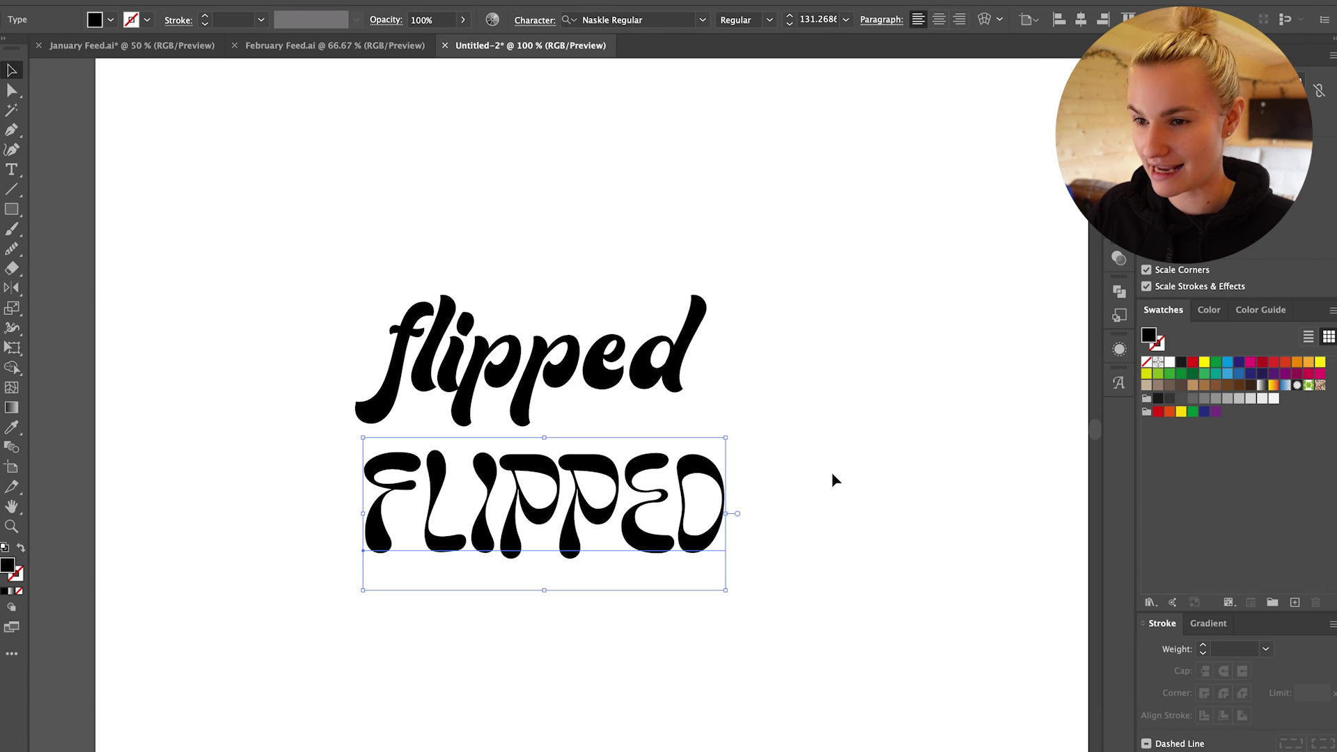
click(835, 480)
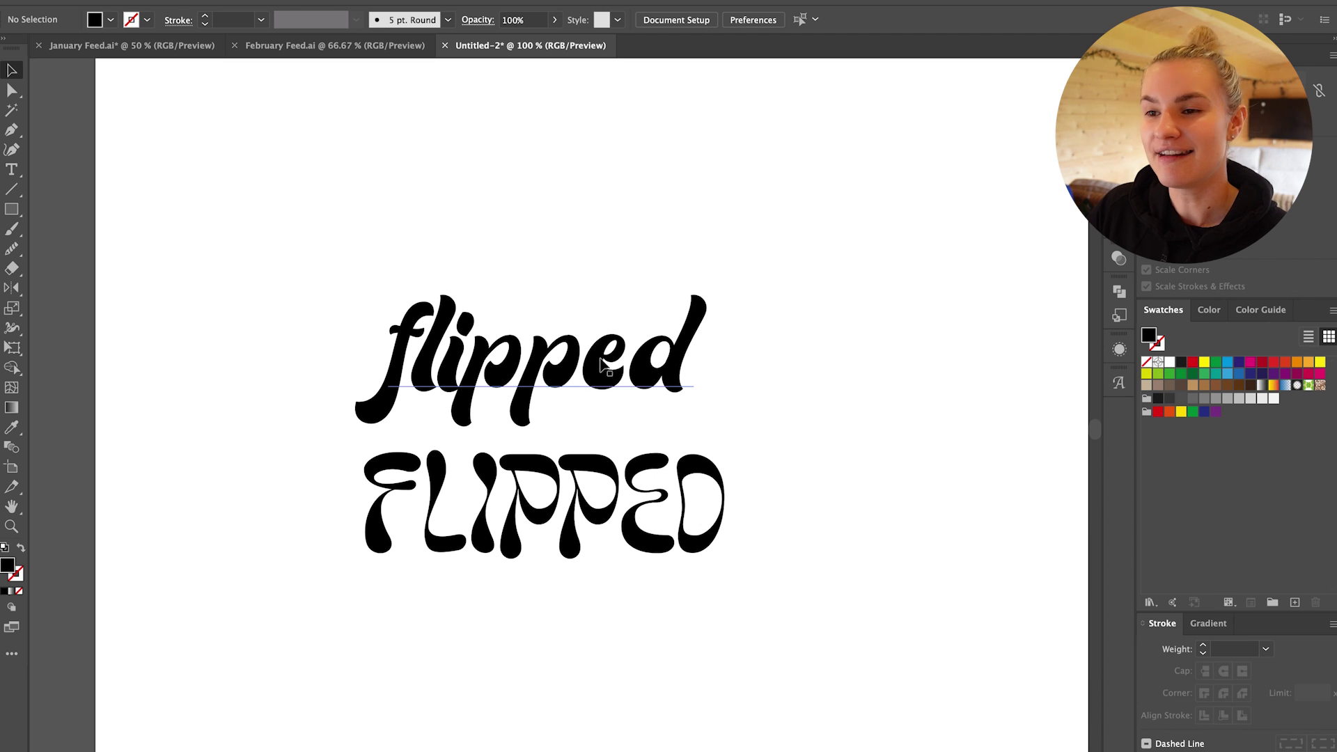
Compare the Routhers and Naskle Regular versions of the Flipped wordmark, selecting each in turn.
click(571, 540)
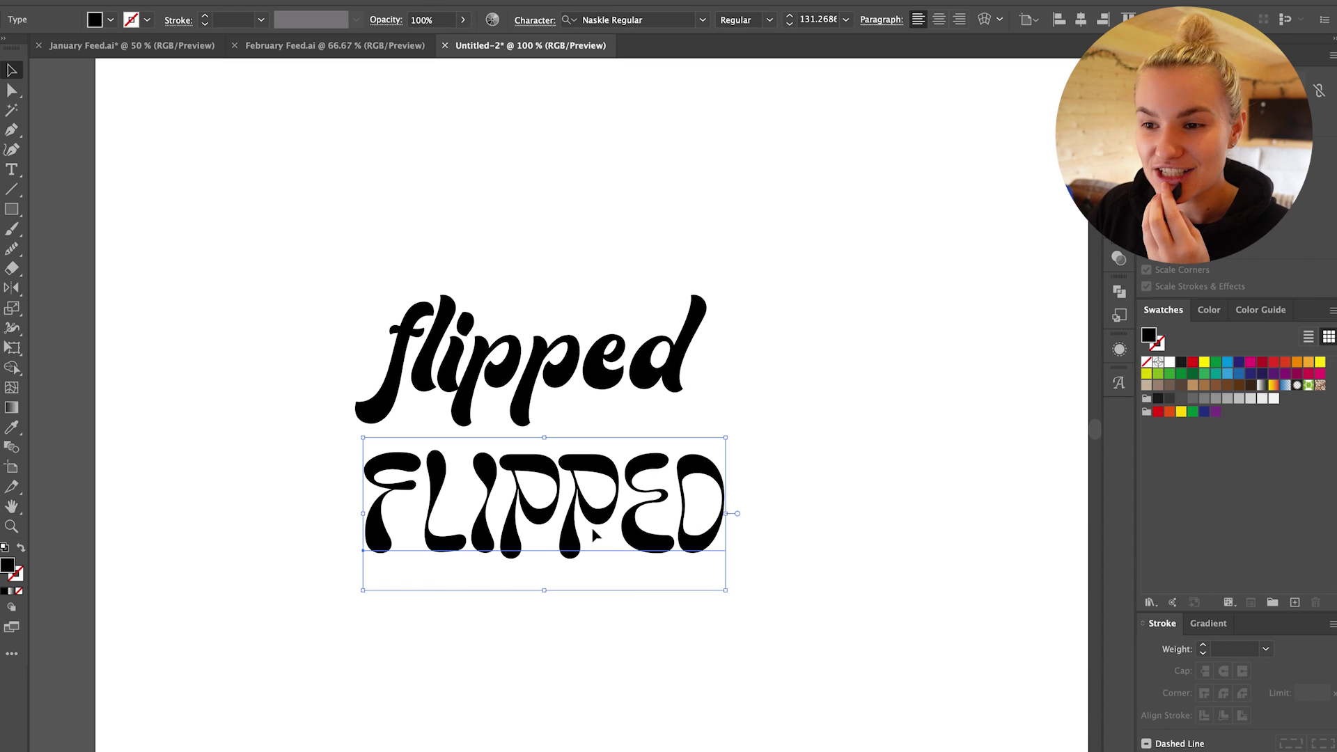
click(459, 327)
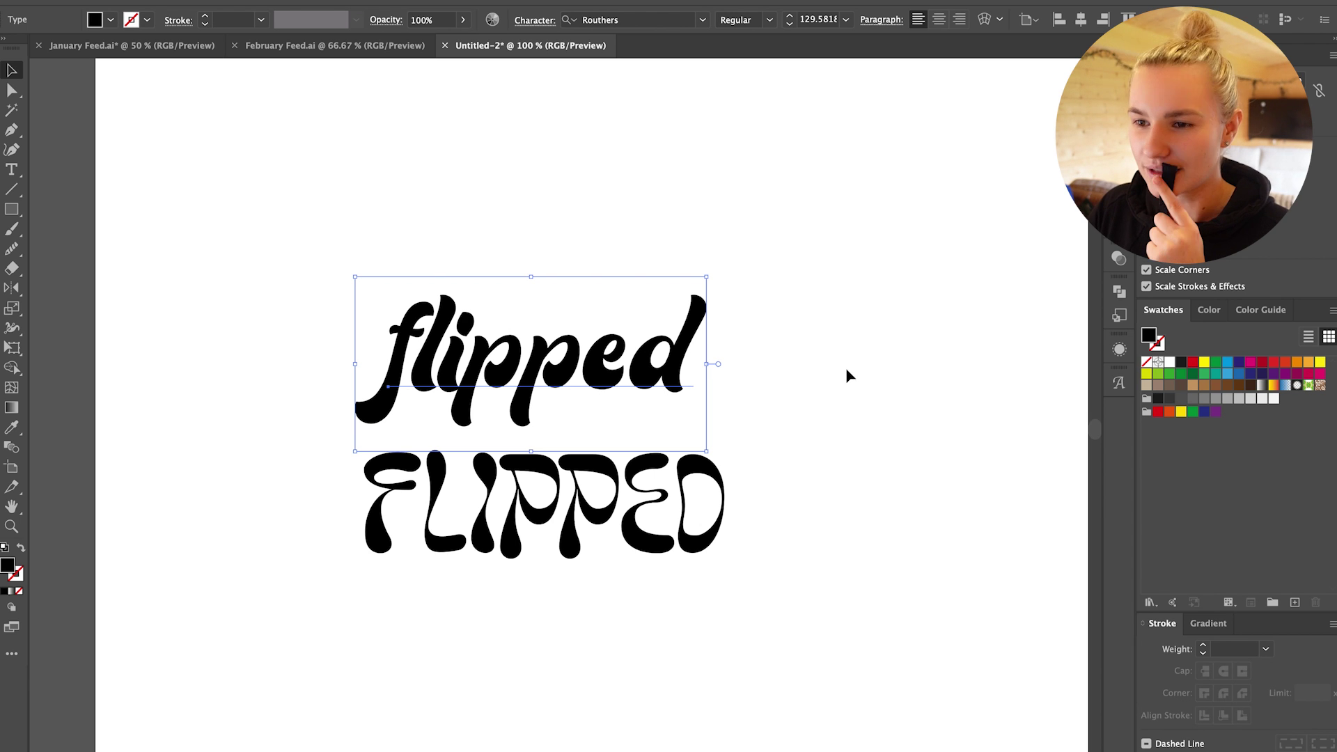
click(828, 387)
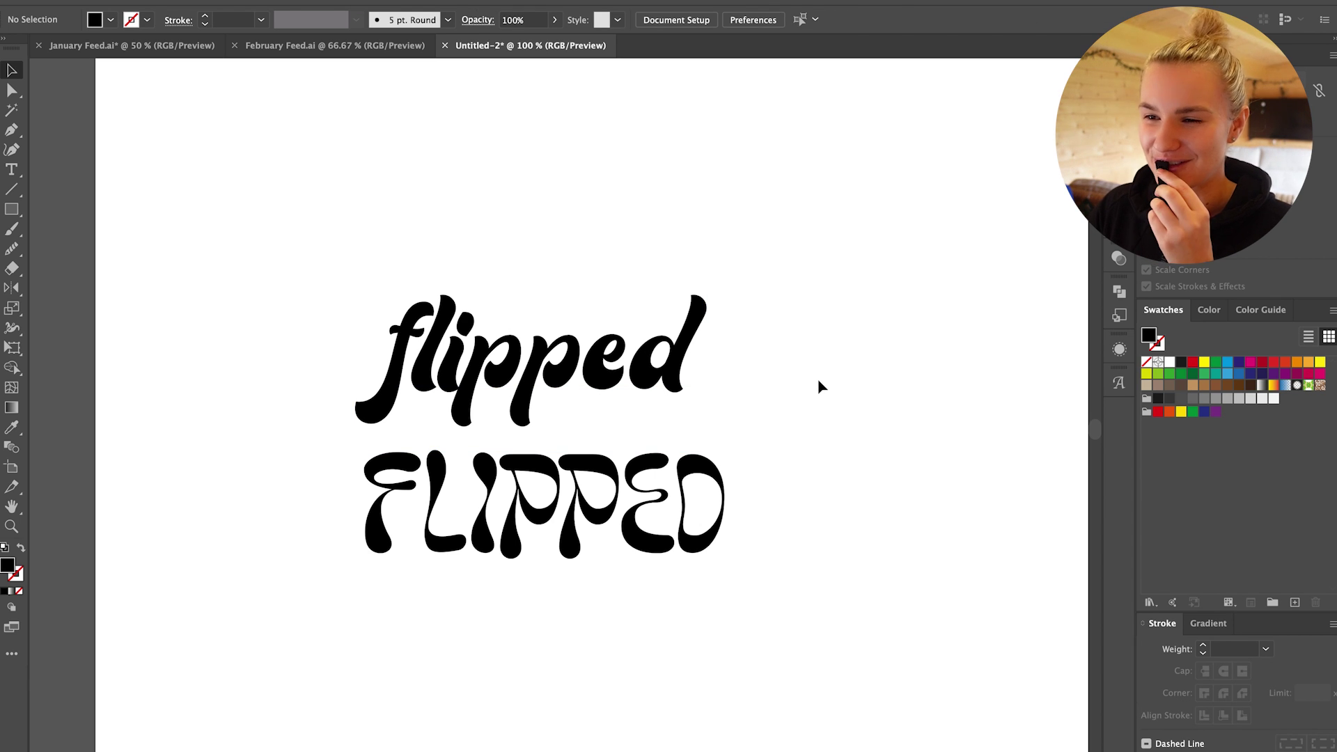
click(683, 510)
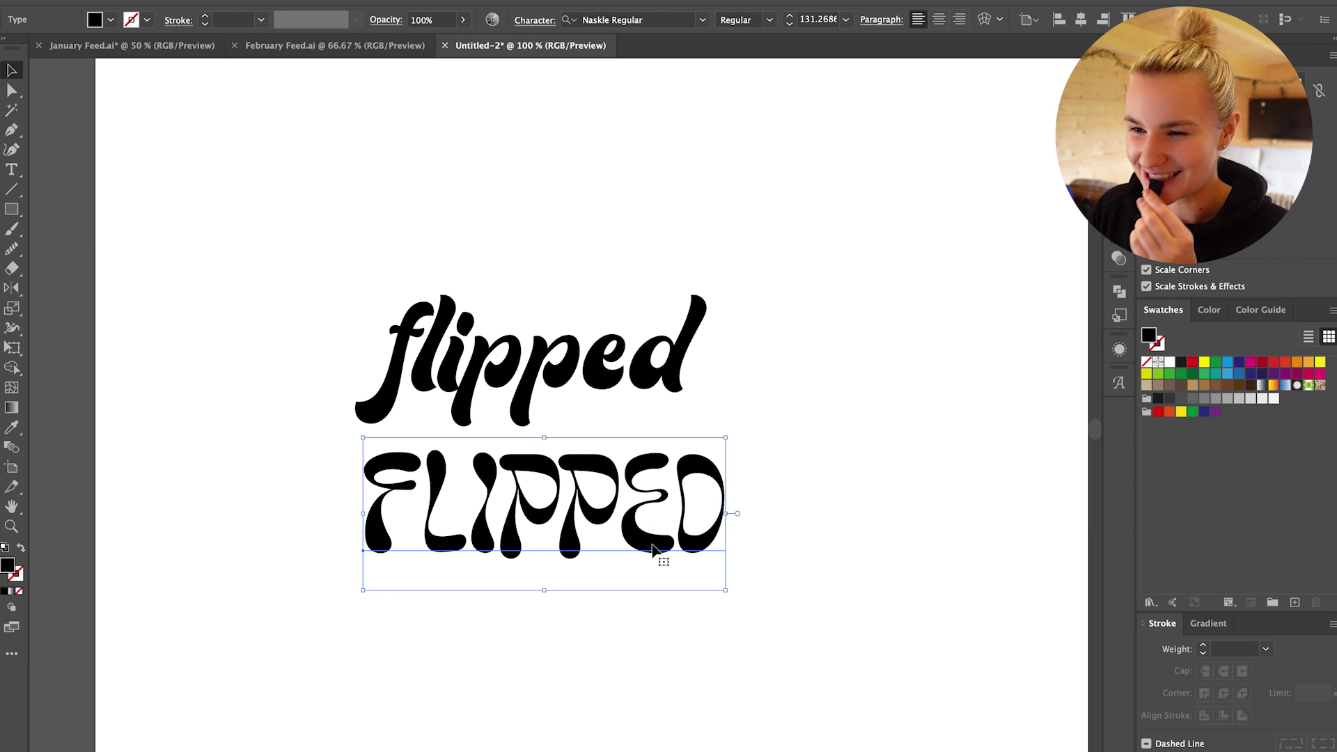
Move the script version of 'flipped' above the artboard and shift the Naskle version closer to the artboard's centre.
click(874, 498)
key(ctrl+minus)
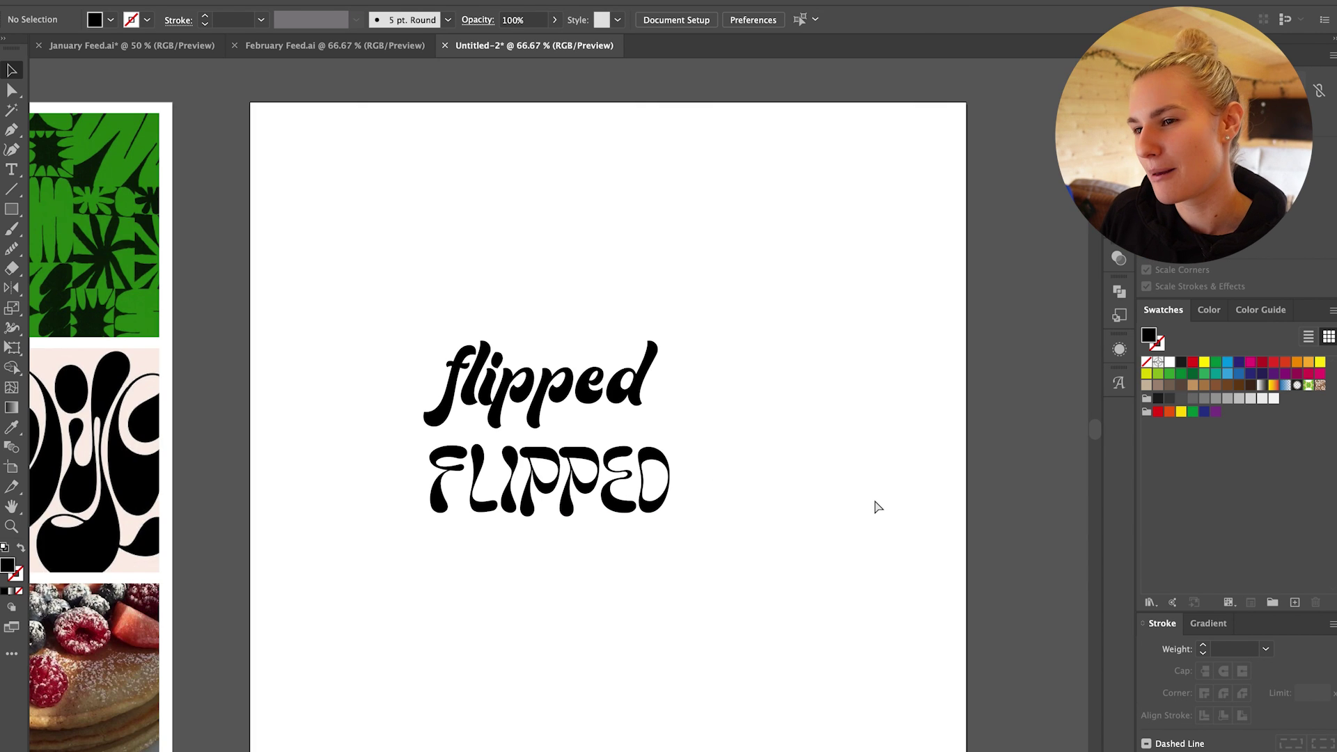
click(630, 390)
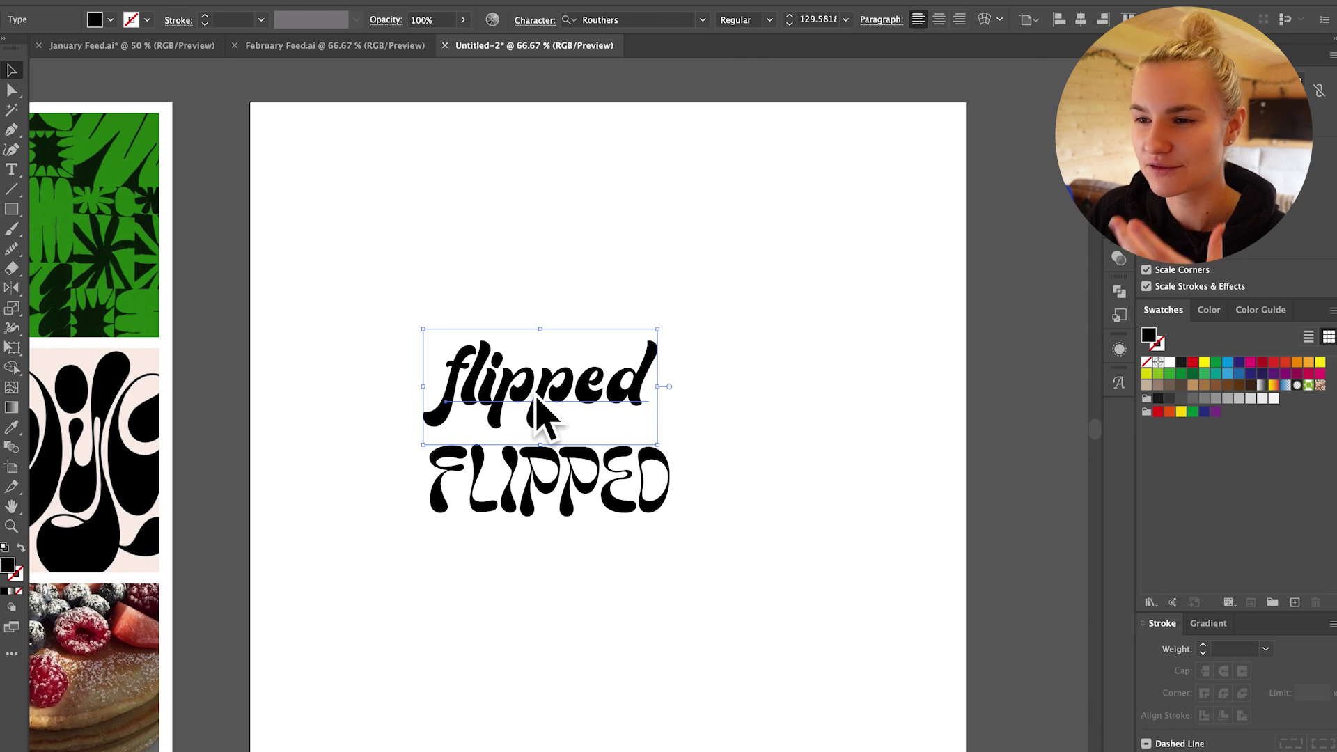
click(568, 502)
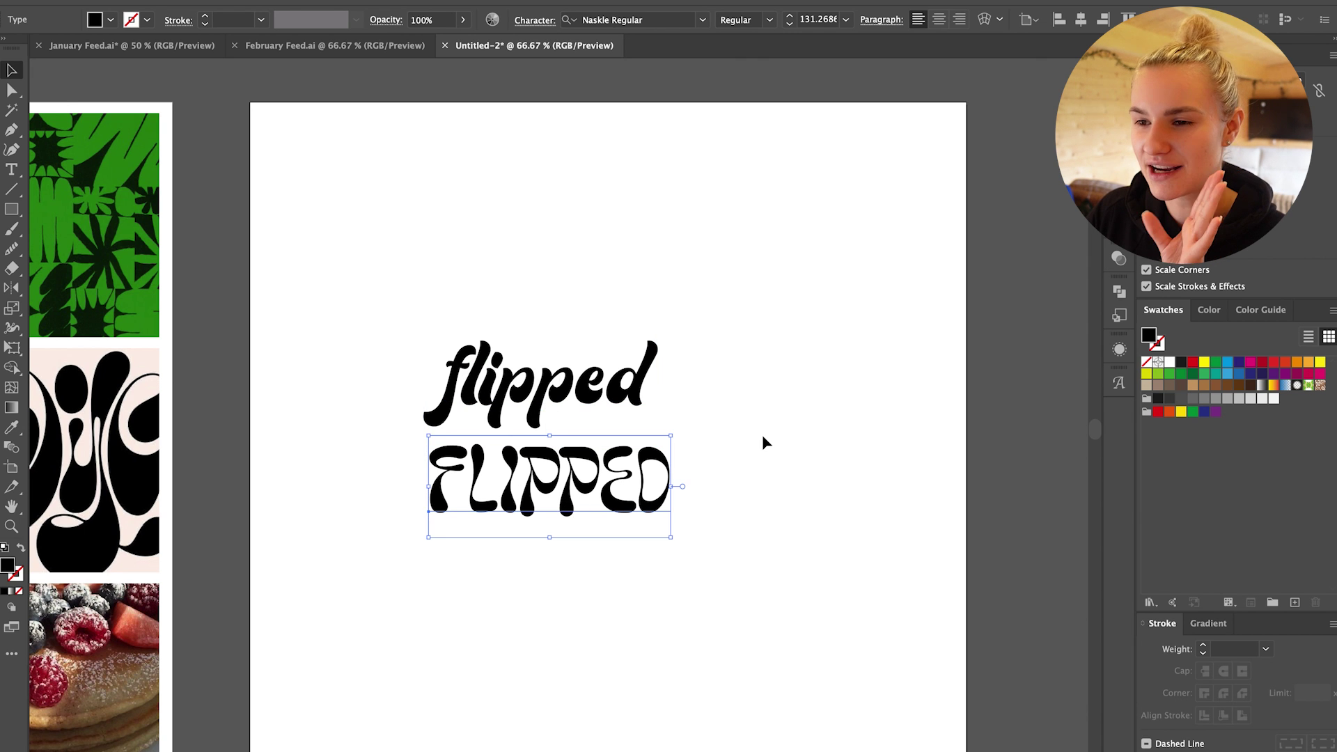
click(762, 443)
scroll(763, 438, up, 1)
click(615, 435)
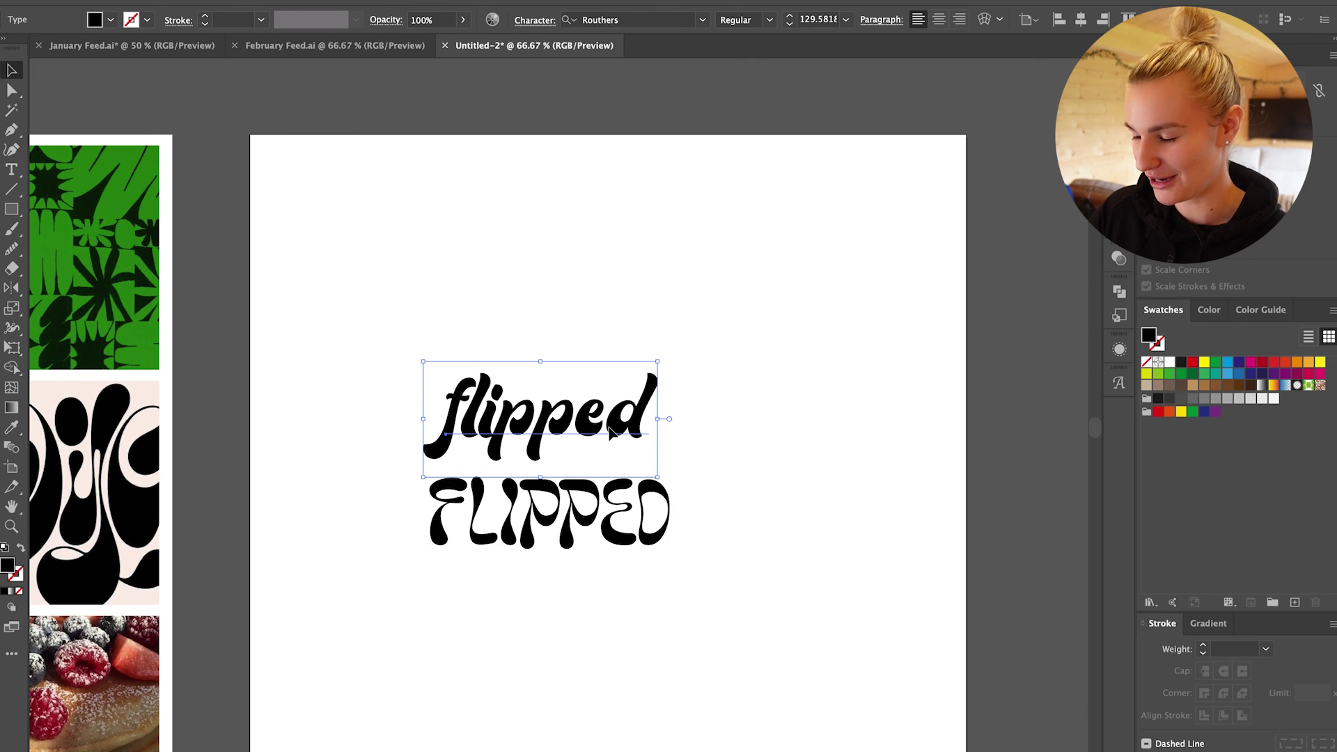
drag(616, 435, 560, 87)
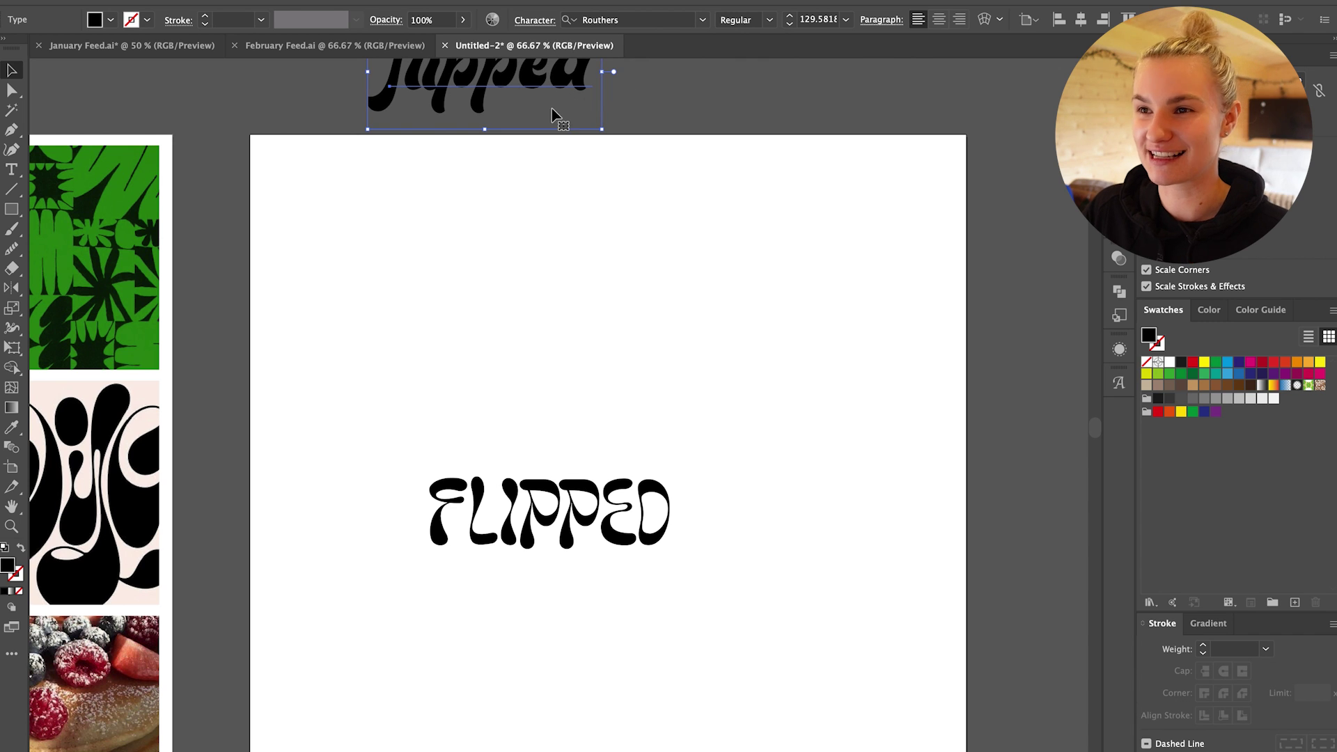
scroll(570, 241, up, 1)
scroll(570, 241, down, 3)
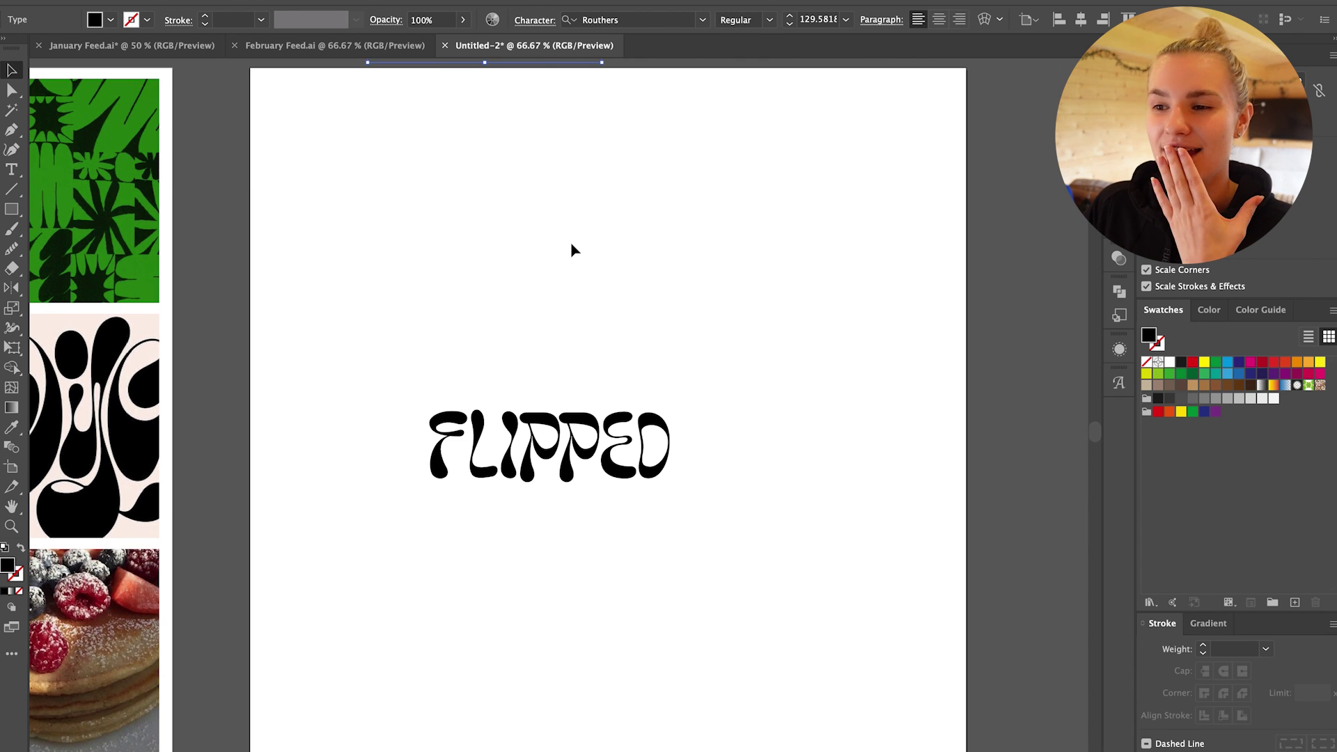
drag(603, 454, 685, 404)
scroll(686, 404, up, 2)
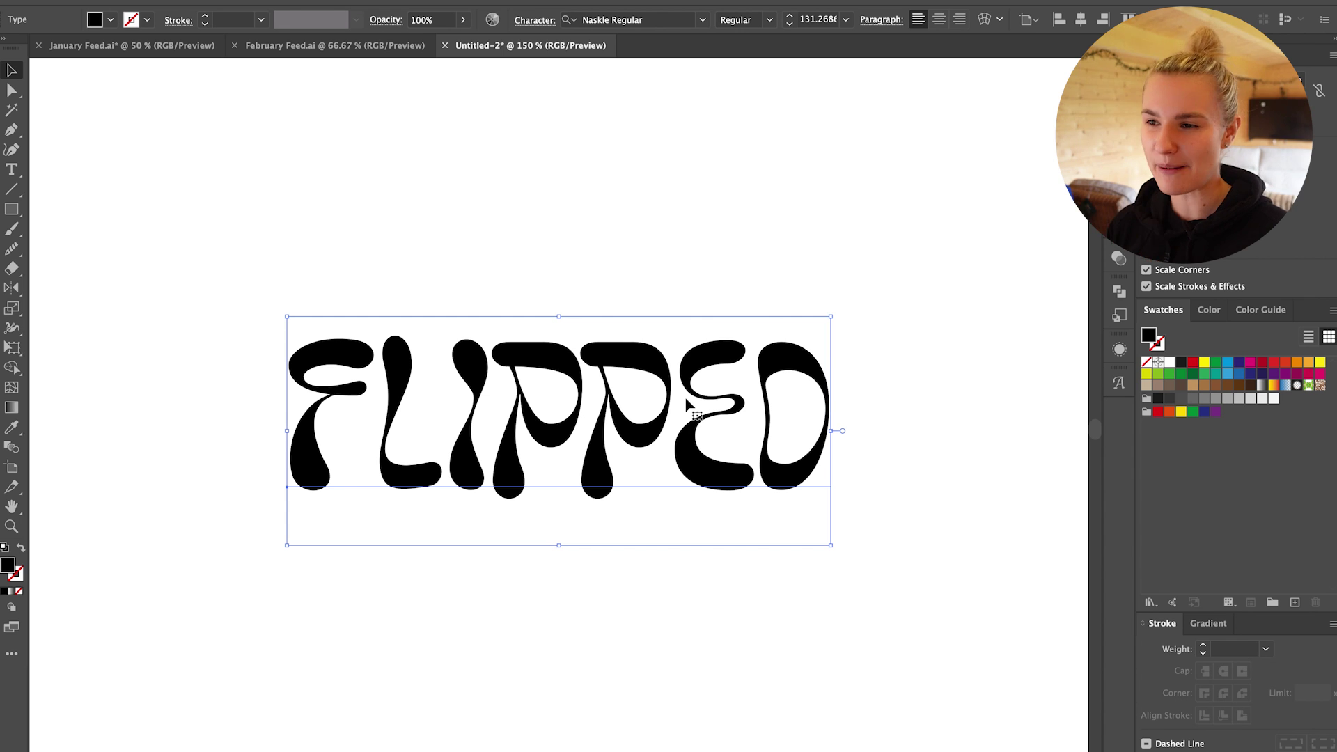
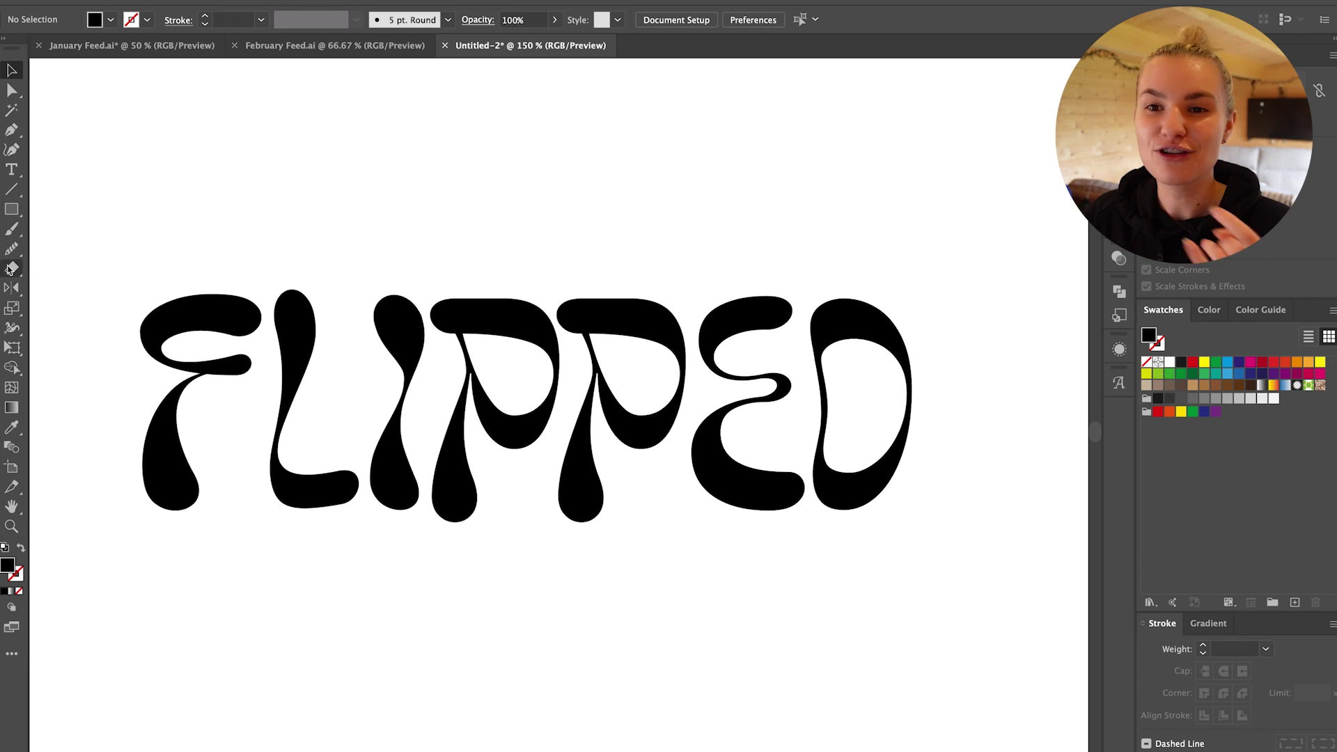
Draw a round ball onto the end of the F's upper arm with the Pencil tool.
drag(13, 256, 112, 275)
key(ctrl+a)
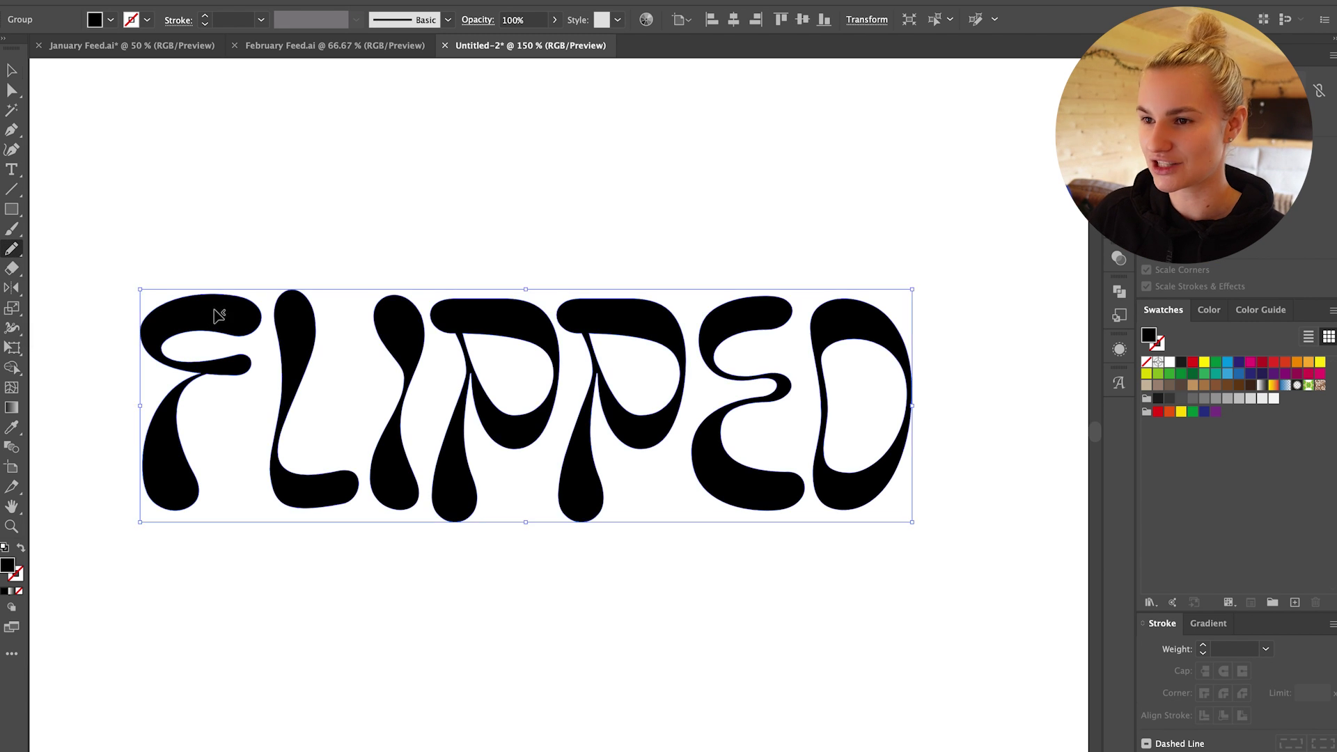
key(ctrl+=)
key(ctrl+=)
key(ctrl+=)
drag(217, 303, 545, 366)
mouse_move(145, 216)
mouse_down()
mouse_move(504, 310)
mouse_move(610, 307)
mouse_up()
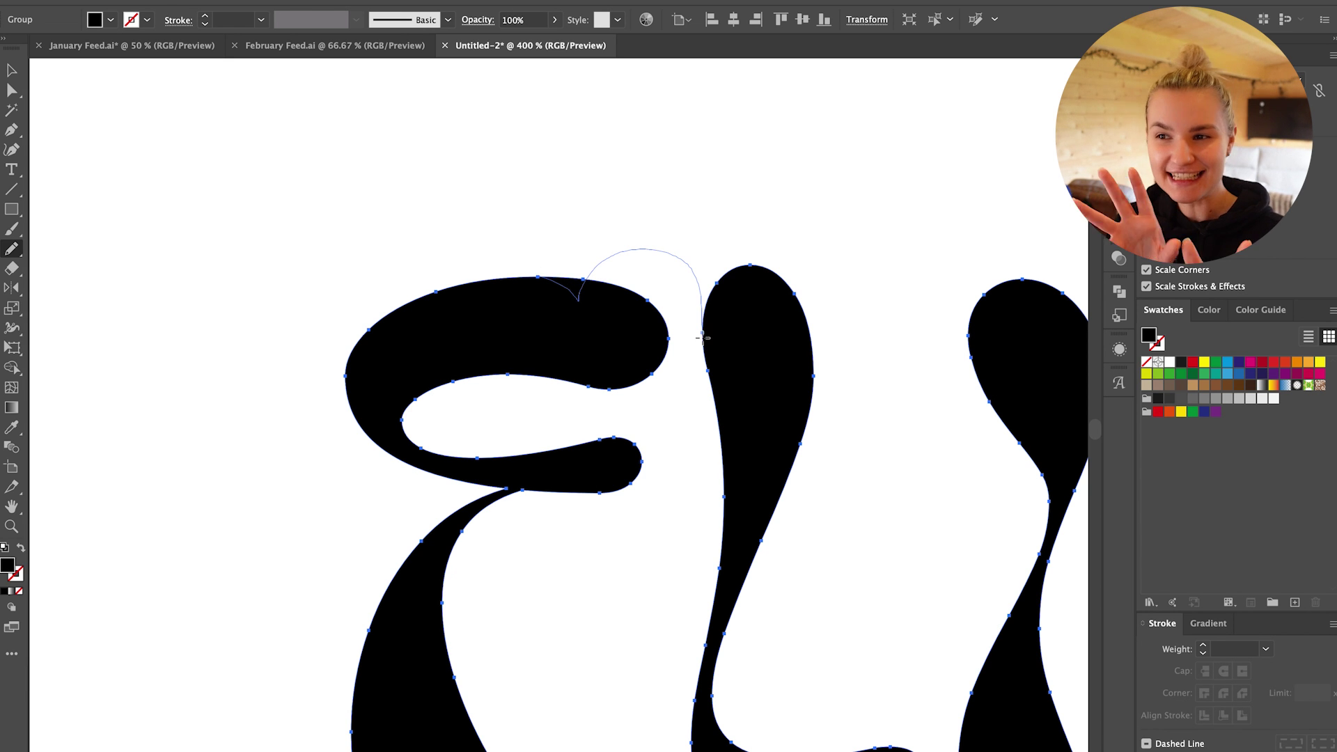
drag(615, 388, 616, 389)
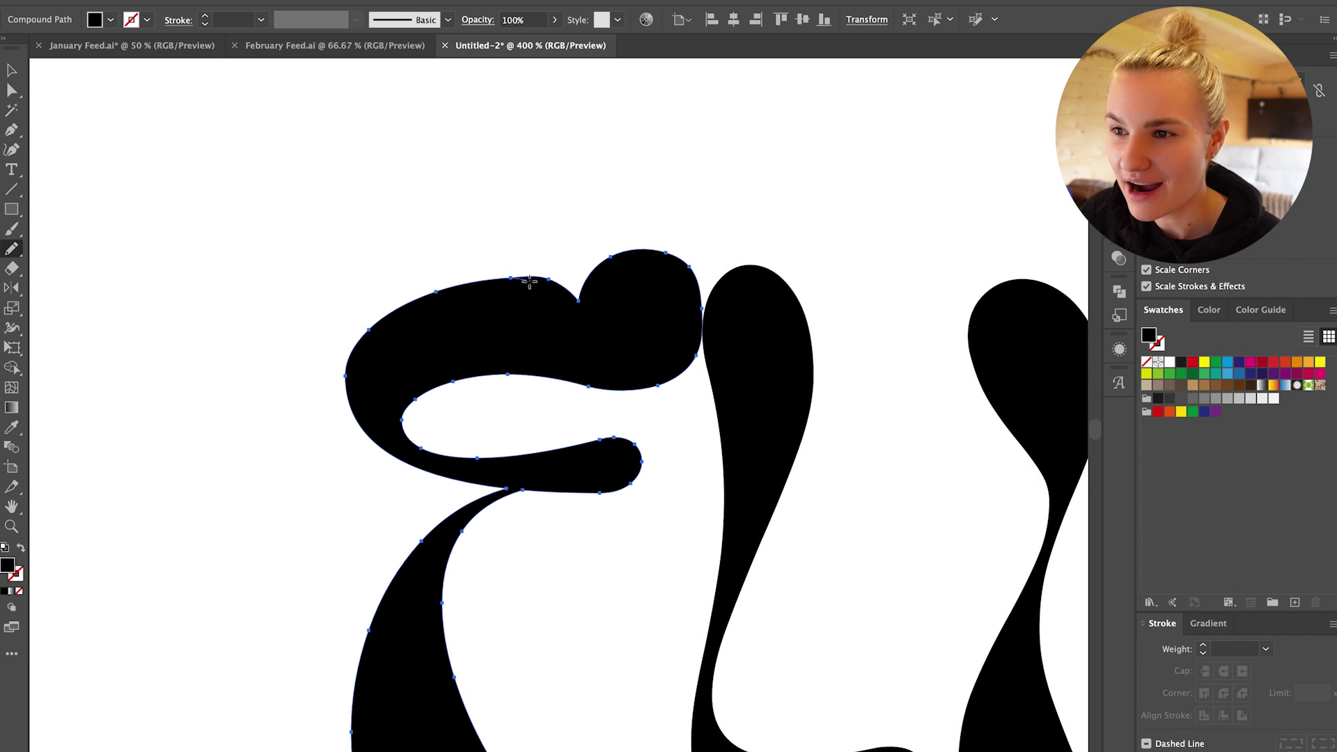
Refine the notch and upper edge beside the F's ball with the Pencil tool, isolating the lettering group.
mouse_move(582, 306)
mouse_down()
mouse_move(587, 283)
mouse_move(509, 279)
mouse_up()
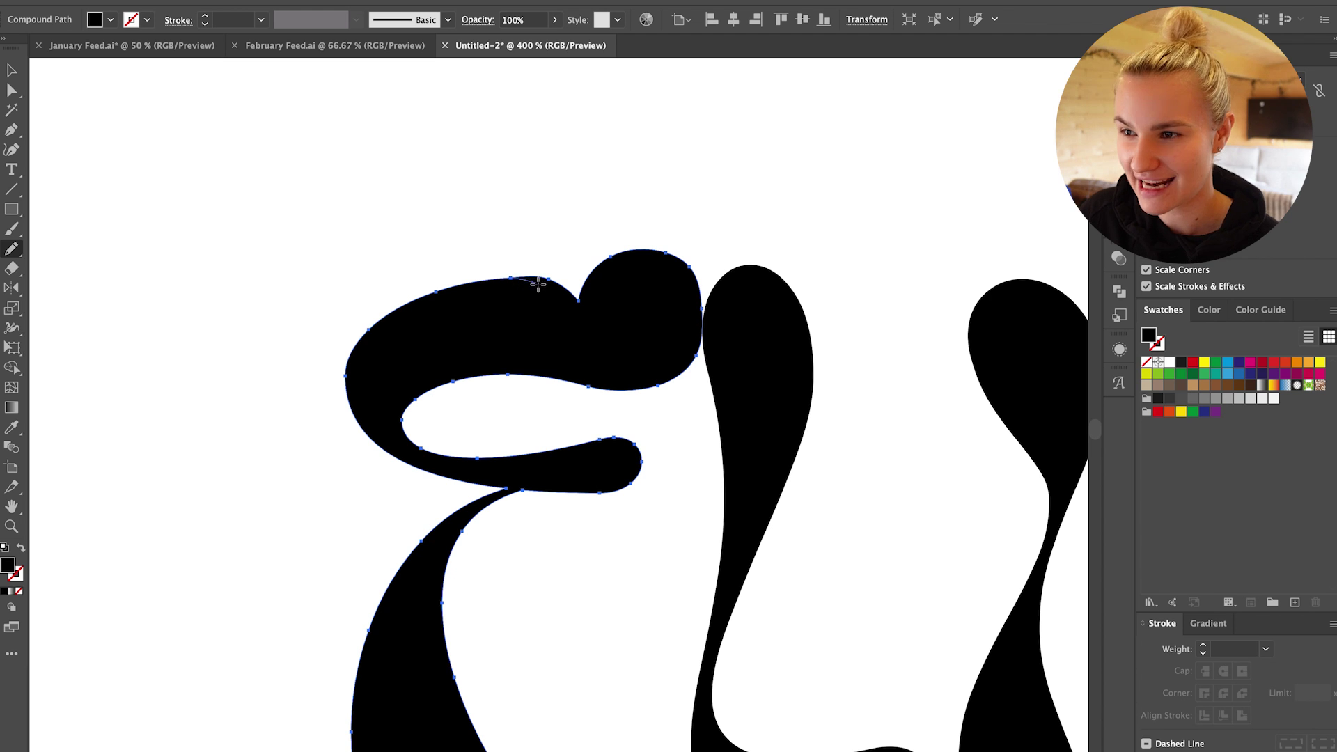
drag(580, 303, 581, 300)
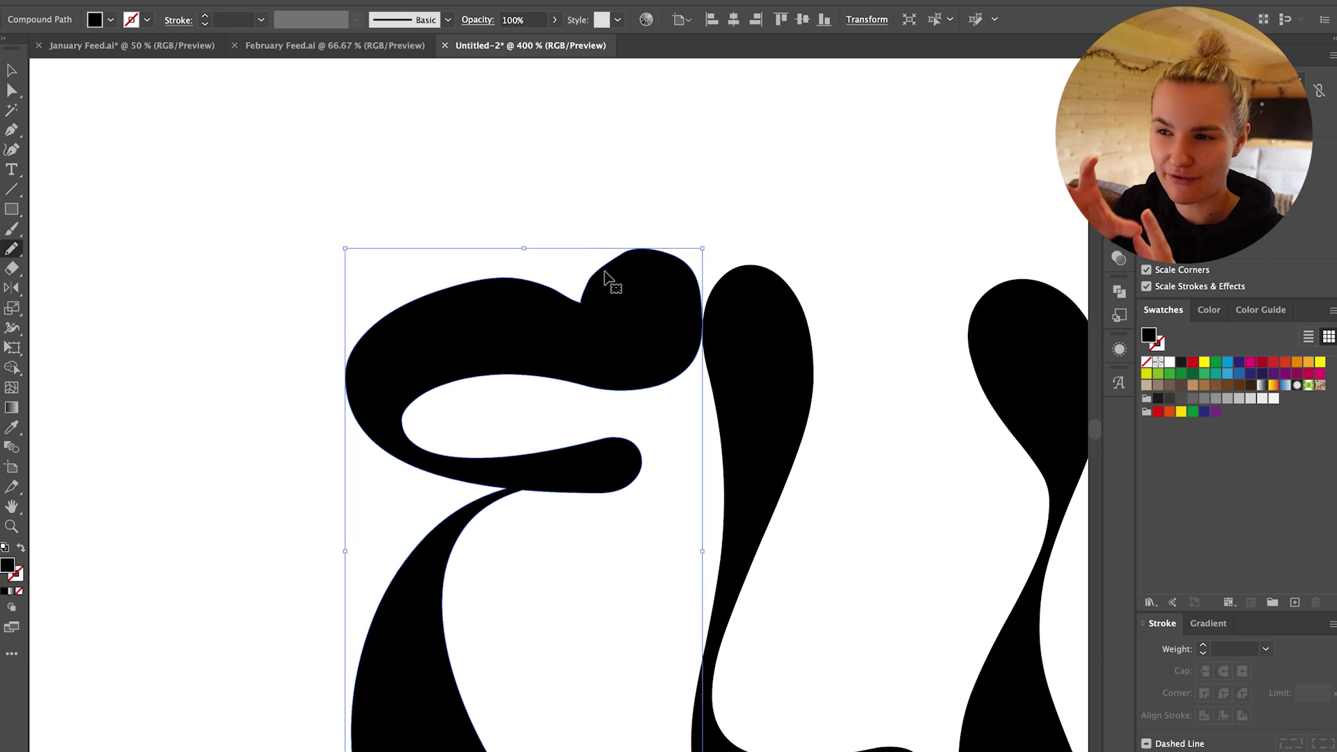
ctrl+click(710, 291)
ctrl+click(577, 291)
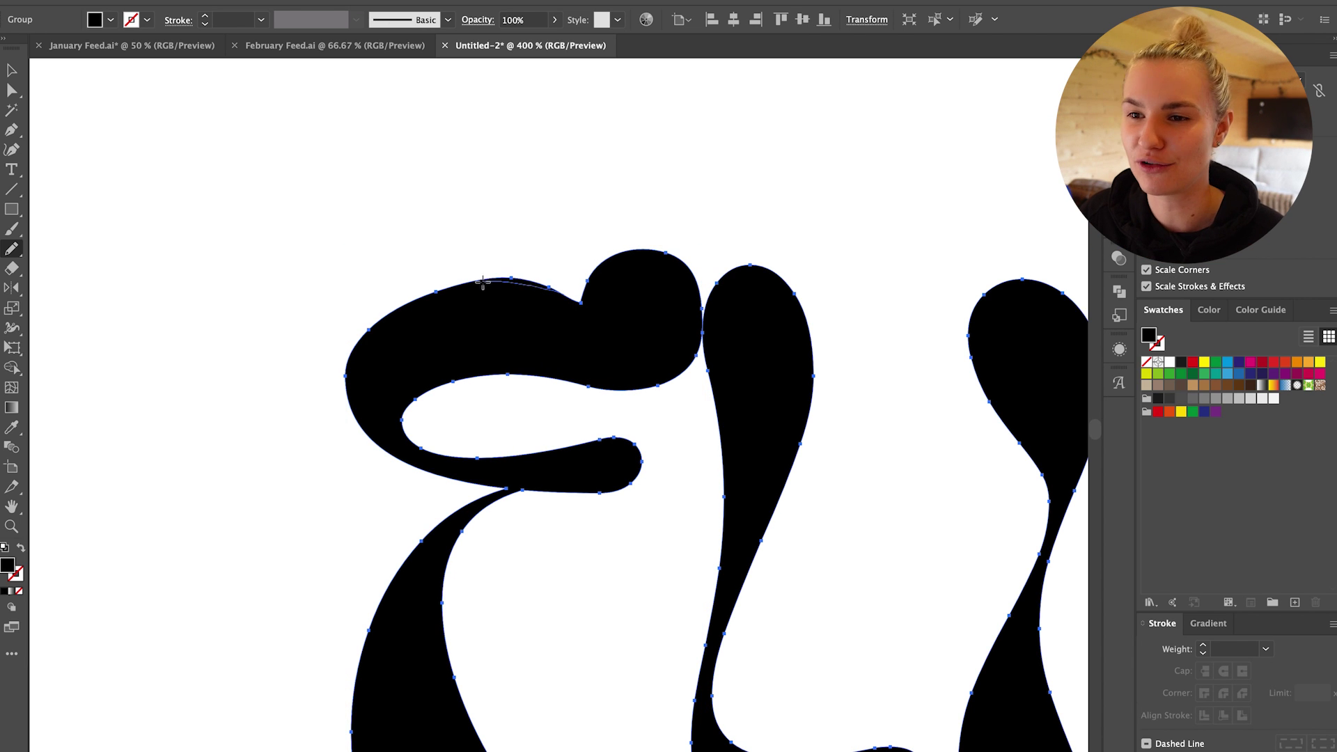
ctrl+double_click(641, 340)
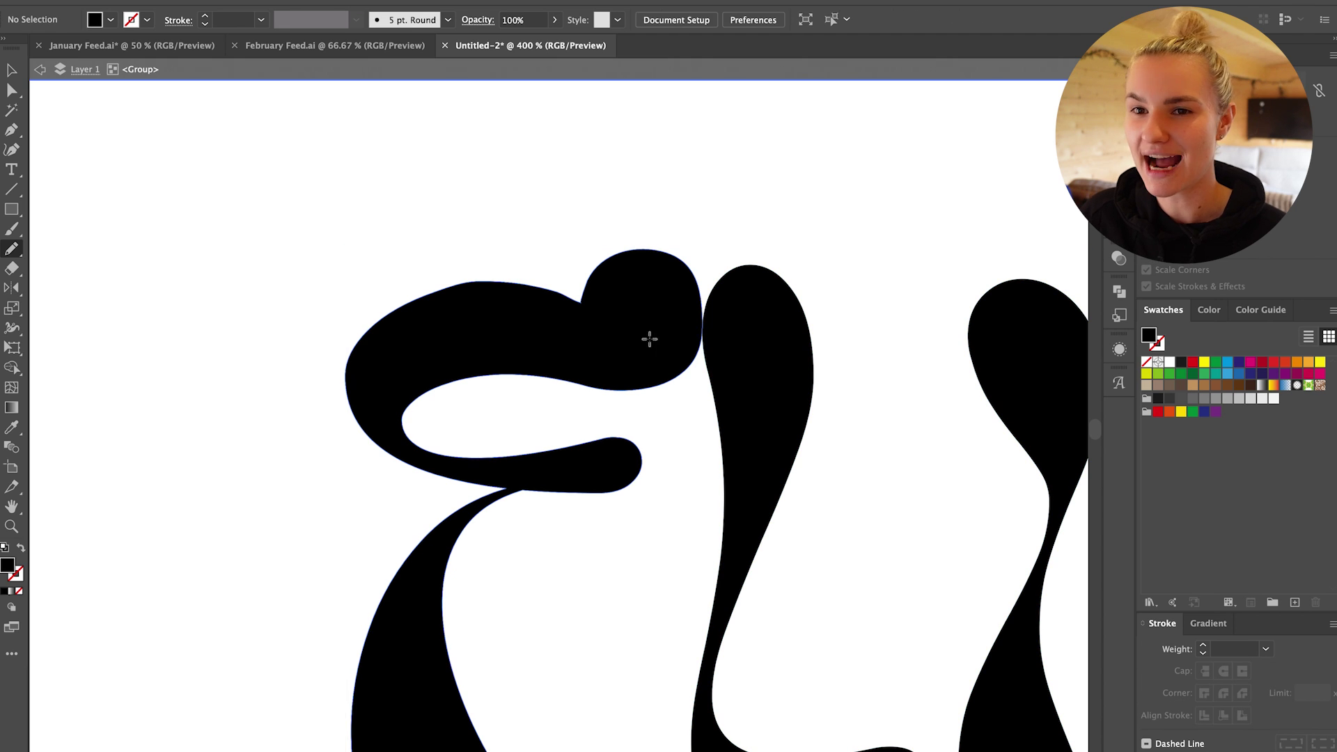
drag(649, 339, 626, 339)
Even out the F's outline with the Smooth tool and reshape the foot of its stem into a wide rounded bulb.
click(14, 248)
click(70, 277)
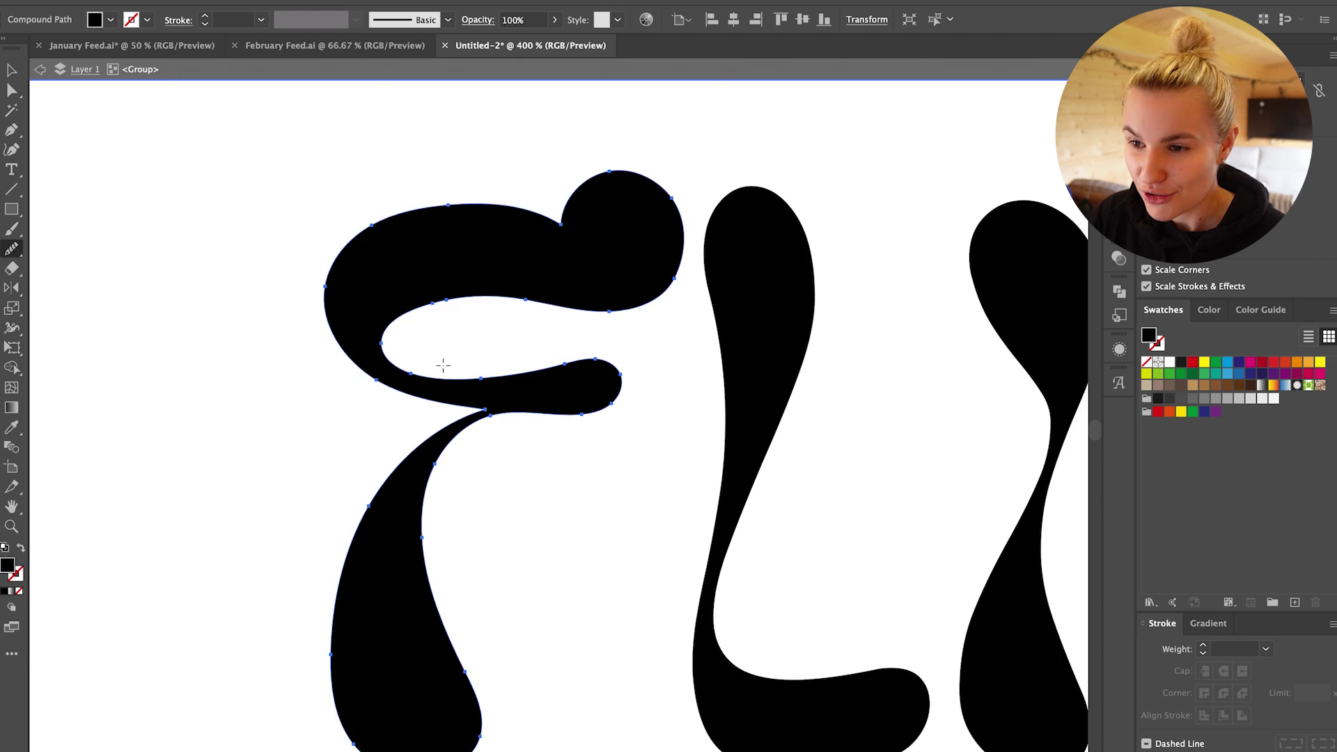
scroll(441, 364, down, 5)
drag(437, 328, 426, 579)
key(super+z)
key(super+shift+a)
key(super+minus)
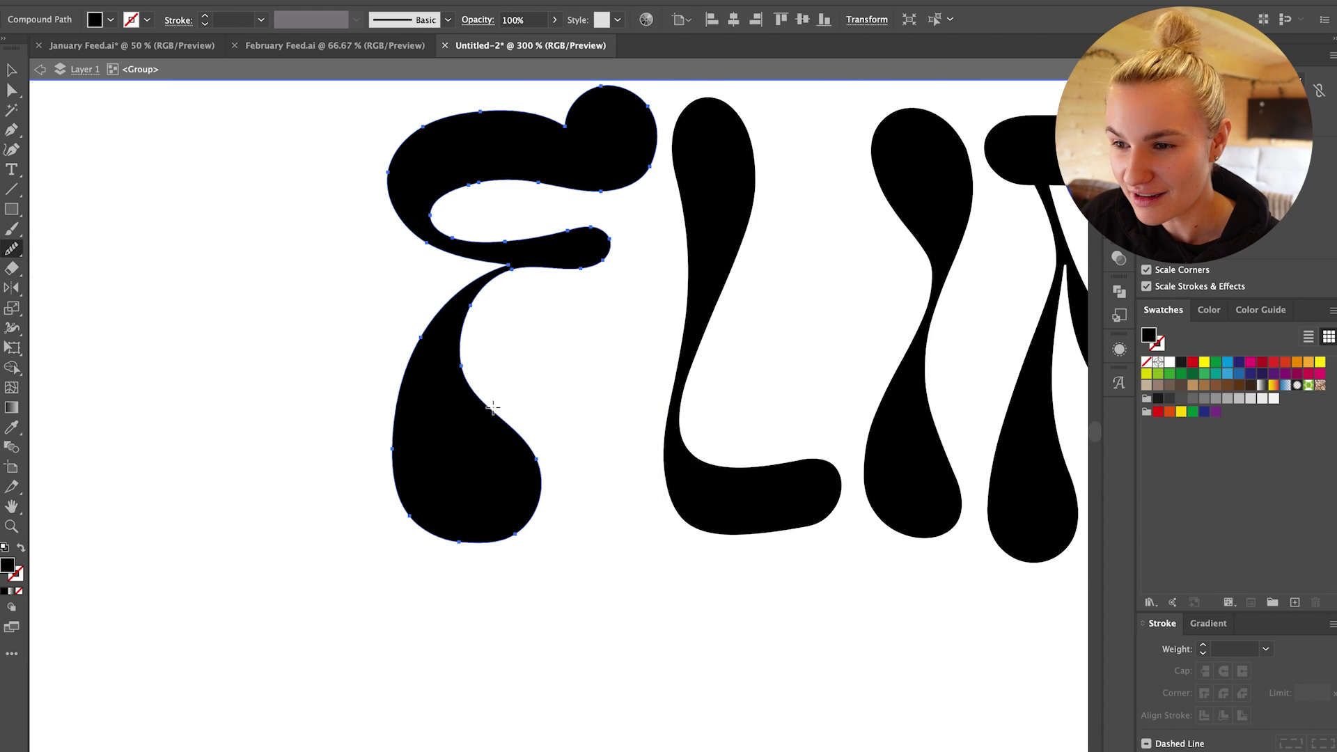
Refine the outer edge of the F's stem so it flows into the enlarged bulb.
scroll(163, 152, up, 3)
super+click(387, 393)
drag(410, 409, 425, 481)
super+click(536, 416)
key(super+minus)
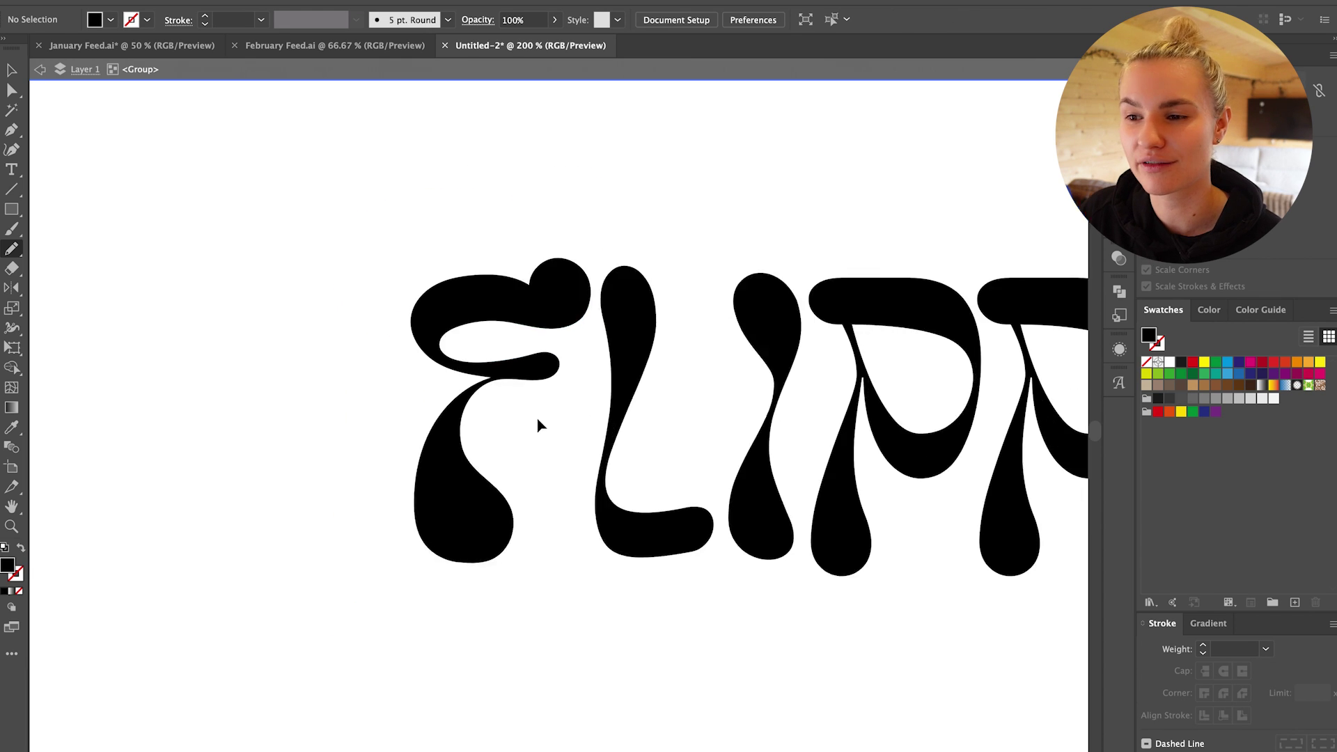
Isolate the L and redraw it with a short curved stem and a large round ball ending its foot.
key(super+plus)
scroll(557, 293, right, 3)
super+double_click(558, 290)
drag(543, 251, 518, 390)
mouse_move(491, 511)
mouse_down()
mouse_move(617, 588)
mouse_move(626, 554)
mouse_up()
drag(552, 536, 603, 477)
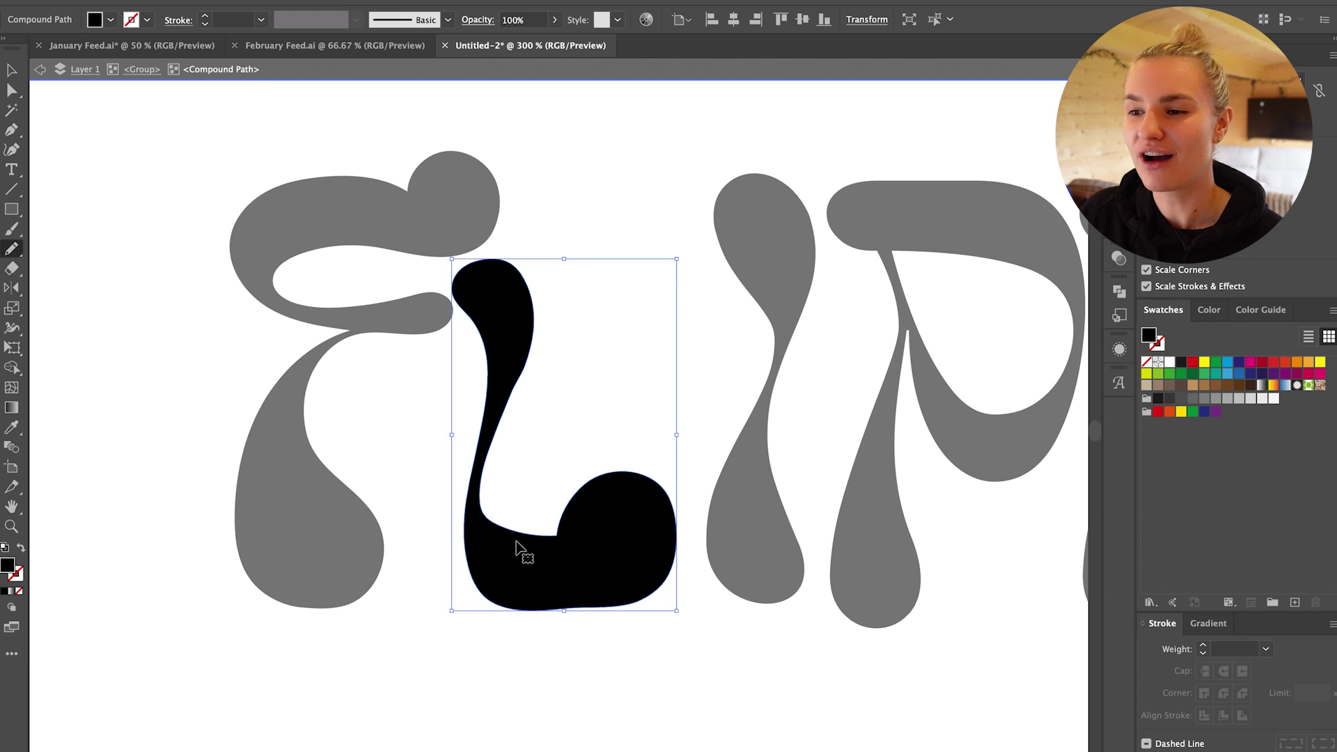
drag(595, 480, 597, 479)
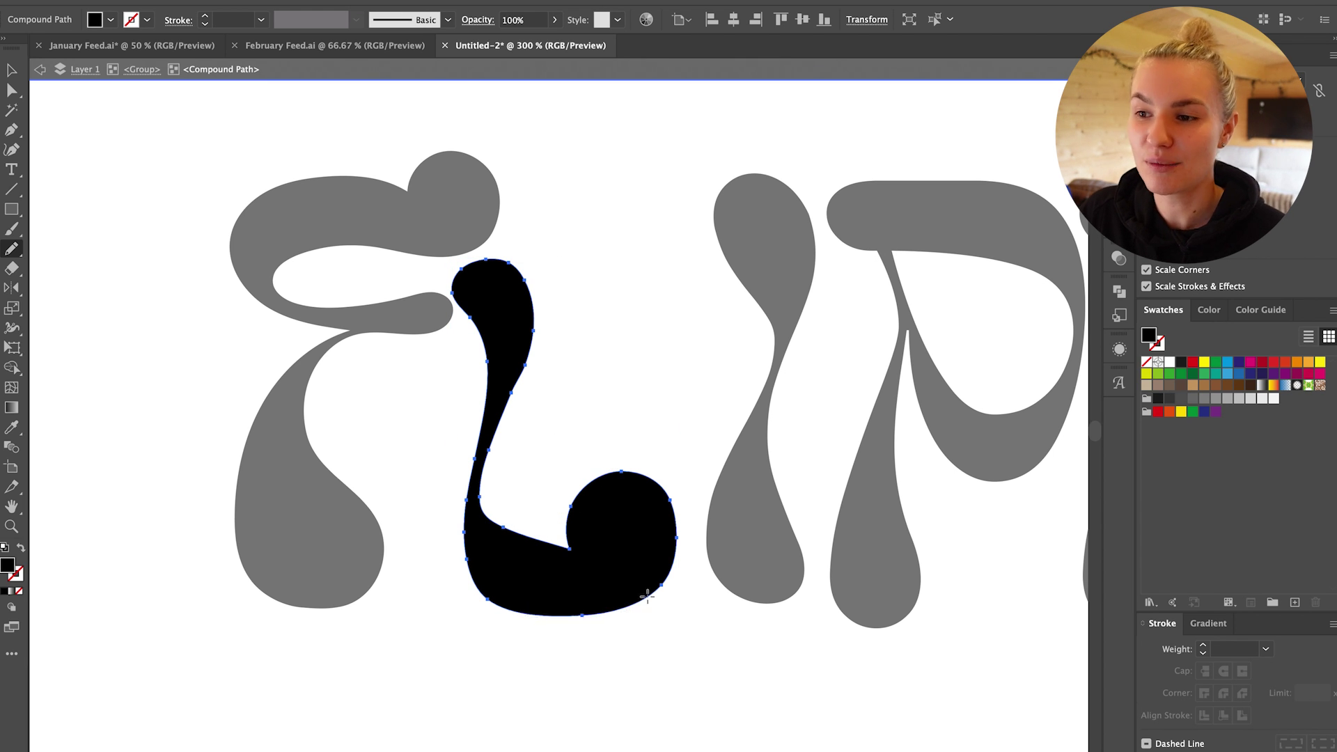
Move the first P slightly toward the second P and delete the upper part of the I.
key(v)
key(ctrl+minus)
key(Escape)
click(754, 398)
drag(754, 399, 765, 399)
click(635, 327)
key(Delete)
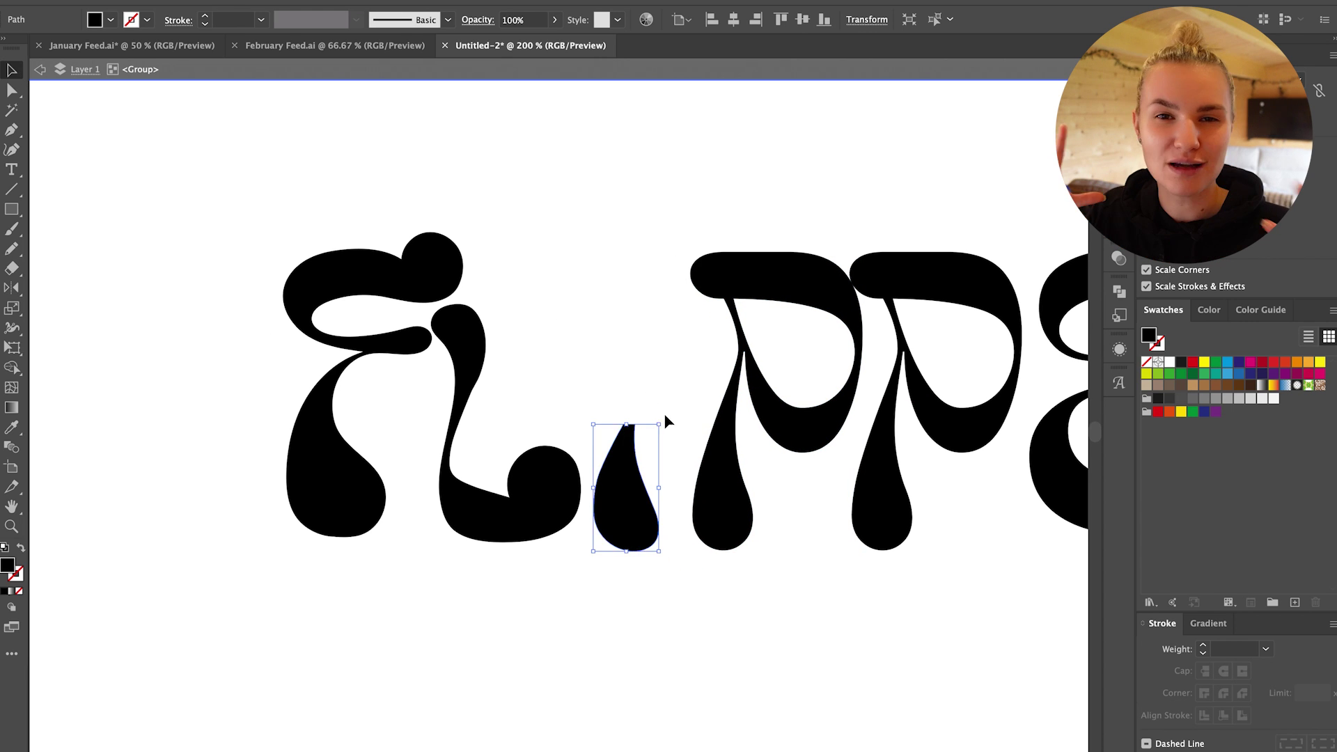
Redraw the I as a curving lowercase stem with a rounded head, narrow waist and teardrop foot.
drag(665, 420, 640, 412)
drag(646, 514, 635, 508)
key(n)
mouse_move(590, 426)
mouse_down()
mouse_move(541, 301)
mouse_move(601, 419)
mouse_up()
Draw a small round dot above the i and fill it black by sampling the lettering.
key(super+shift+a)
drag(540, 243, 540, 243)
key(i)
click(557, 313)
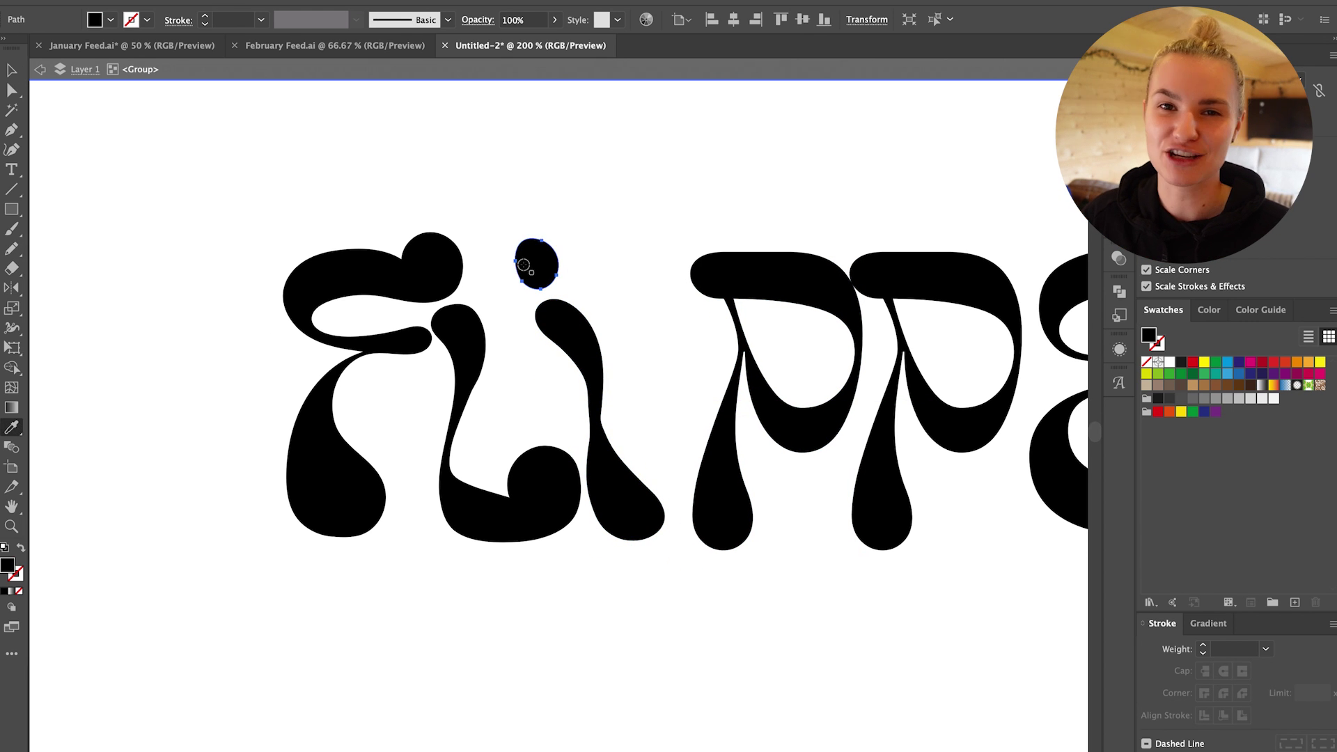
key(v)
click(258, 154)
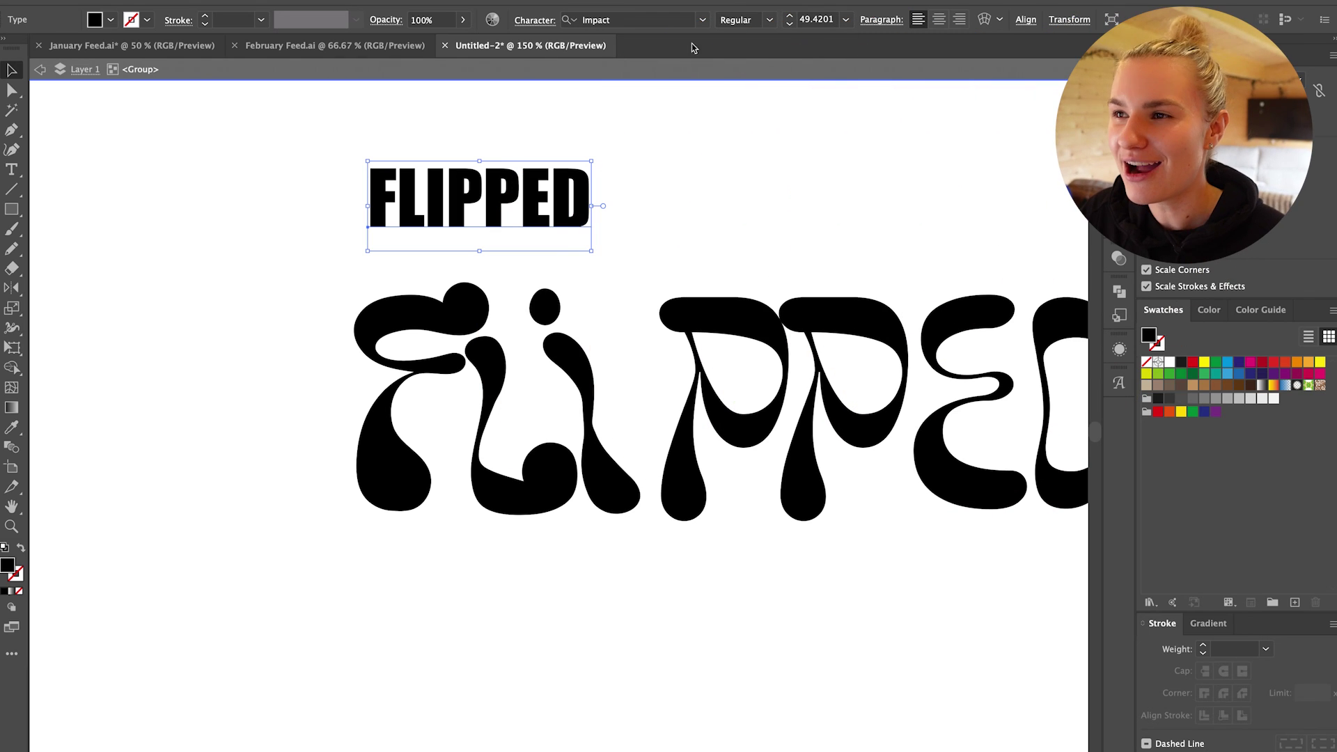
Set the plain FLIPPED text to Gotham Condensed Black Italic and enlarge it.
click(651, 21)
text(GOTHA)
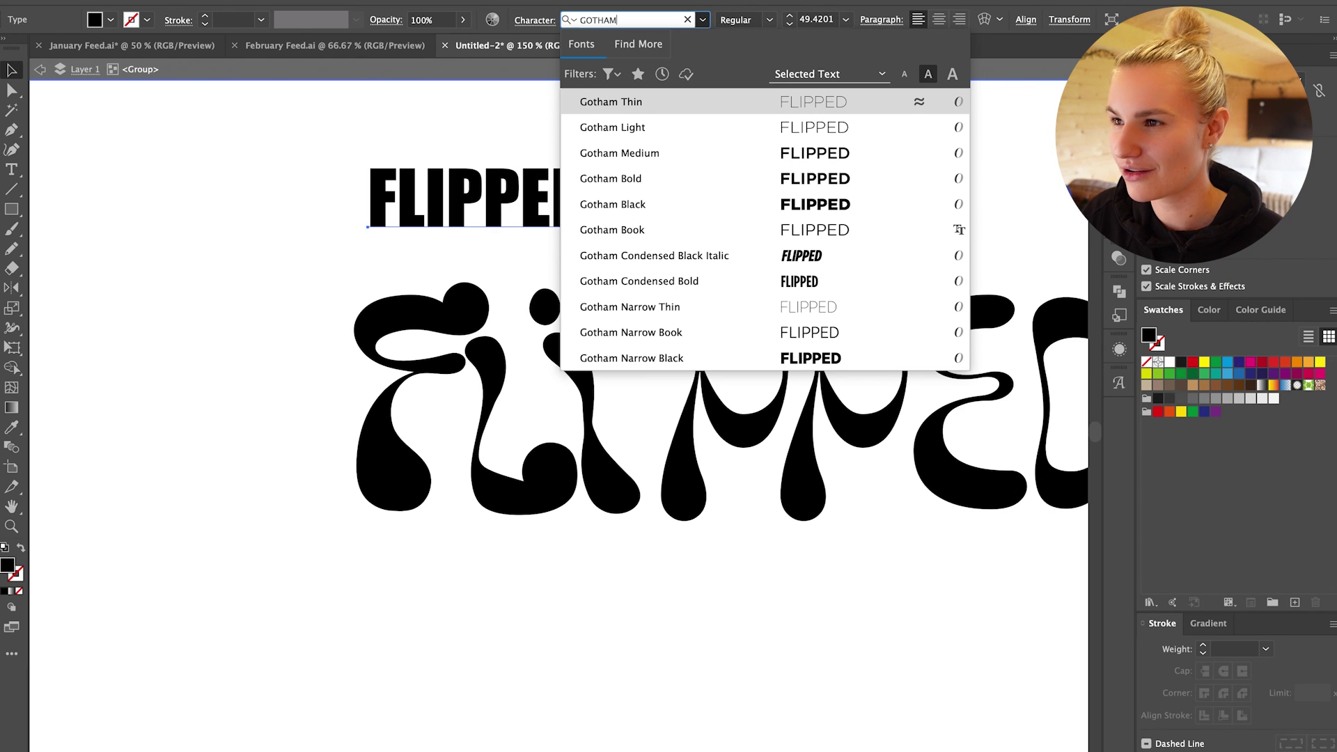
text(M)
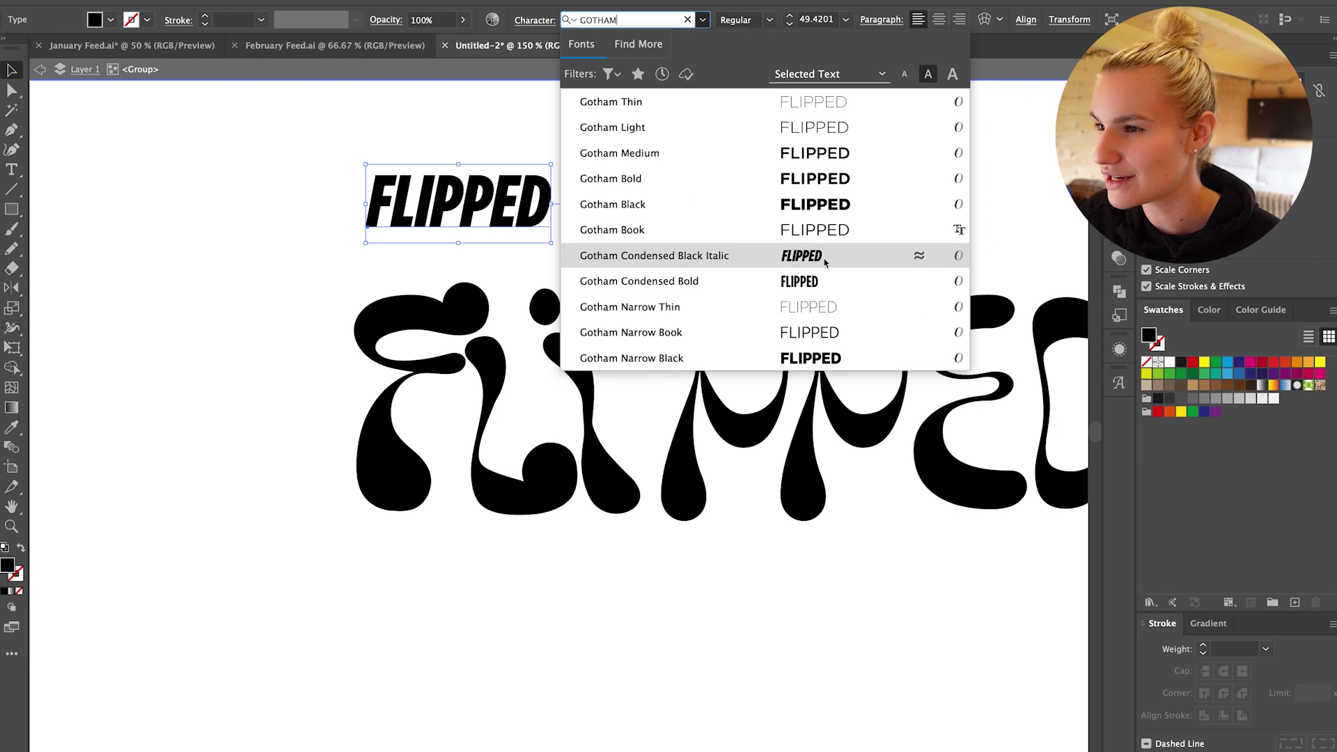
click(823, 264)
drag(566, 229, 768, 206)
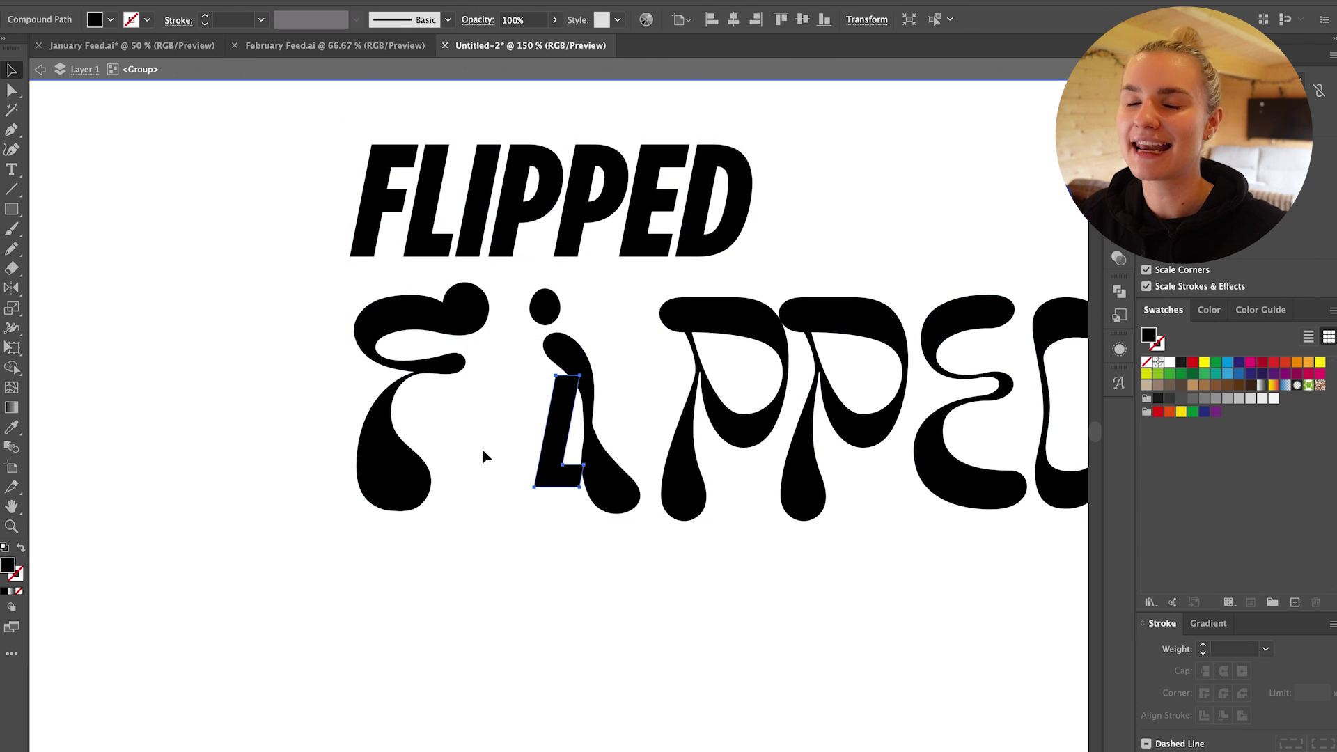
Delete the loose straight L and enlarge the italic FLIPPED to the curvy lettering's height, placing it over those letters.
key(Delete)
click(738, 202)
drag(754, 200, 863, 201)
drag(596, 229, 729, 424)
drag(685, 307, 684, 292)
drag(533, 382, 587, 382)
Delete the F, I and first P from the italic lettering group, keeping L, P, E and D.
scroll(587, 382, right, 3)
double_click(379, 316)
click(379, 316)
key(Delete)
click(665, 329)
shift+click(551, 323)
key(Delete)
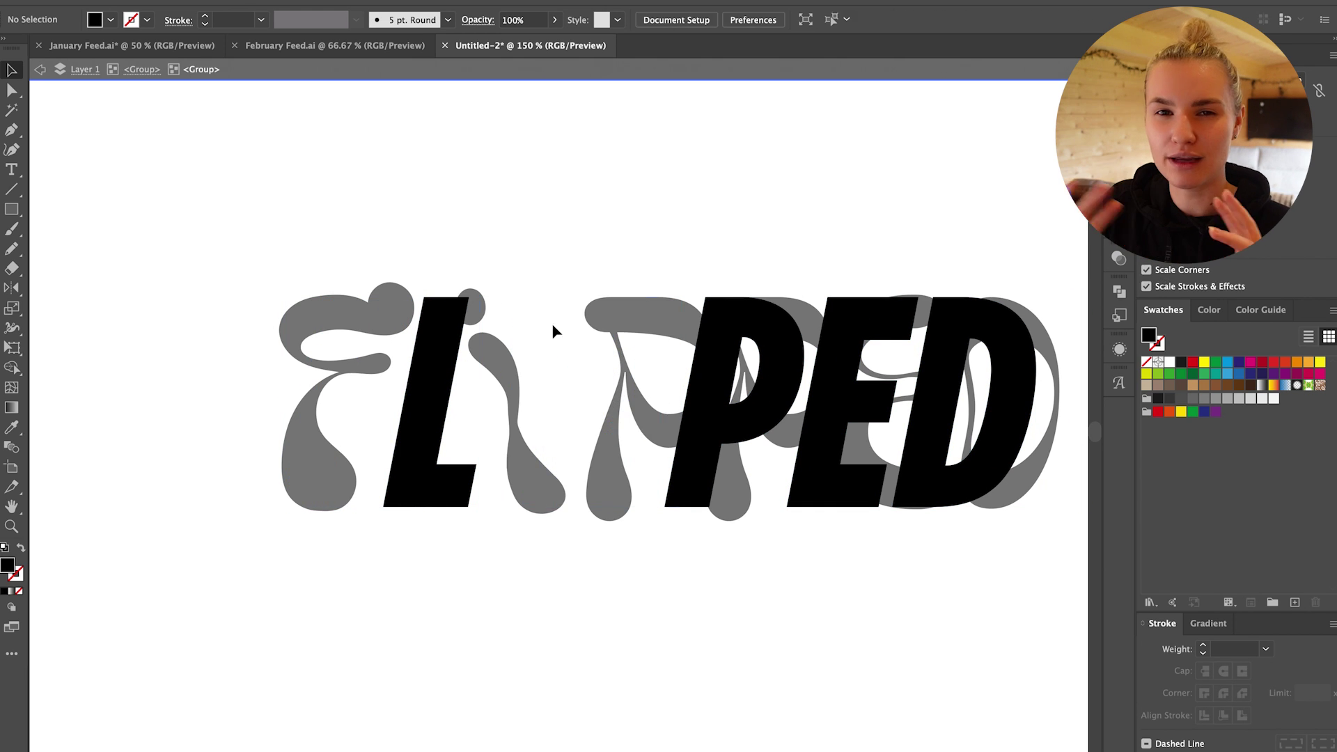
Nudge the italic PED slightly left and delete the curvy E, D and second P behind it.
double_click(552, 323)
double_click(428, 399)
drag(1036, 402, 1029, 402)
double_click(1069, 349)
double_click(1021, 313)
key(Delete)
click(733, 486)
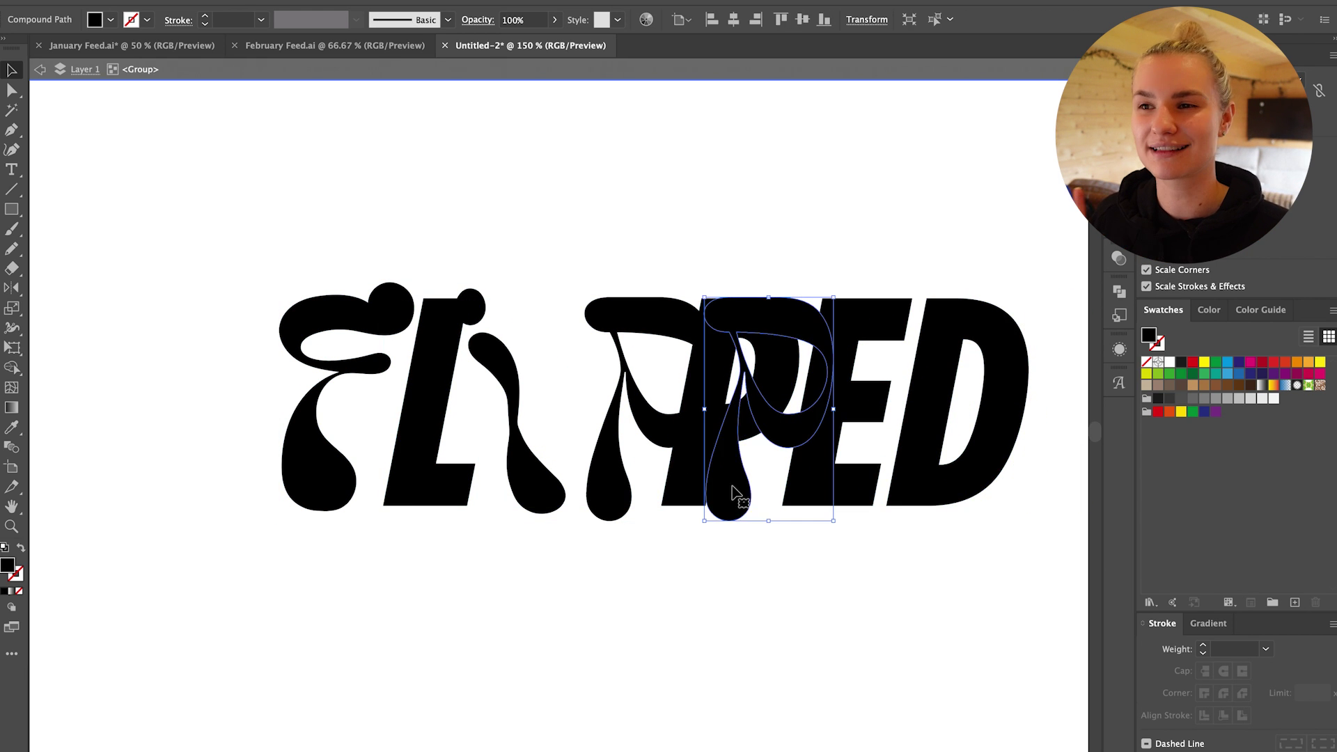
key(Delete)
Move the italic L closer to the F and bring the i and its dot closer to the L.
scroll(594, 239, left, 1)
double_click(470, 415)
drag(470, 415, 454, 415)
double_click(550, 550)
key(super+equal)
double_click(574, 481)
drag(574, 482, 548, 481)
drag(534, 379, 541, 388)
drag(497, 304, 513, 306)
Redraw the i's dot and stem with the Pencil tool, extending its foot into a curved tail toward the first P.
key(n)
drag(494, 300, 521, 289)
mouse_move(542, 389)
mouse_down()
mouse_move(549, 437)
mouse_move(522, 418)
mouse_up()
drag(606, 577, 603, 550)
mouse_move(559, 497)
mouse_down()
mouse_move(578, 505)
mouse_move(596, 580)
mouse_up()
mouse_move(540, 443)
mouse_down()
mouse_move(557, 497)
mouse_move(522, 559)
mouse_up()
Even out the curves of the i and its dot with the Smooth tool.
drag(12, 248, 75, 290)
mouse_move(522, 469)
mouse_down()
mouse_move(519, 554)
mouse_move(540, 572)
mouse_up()
super+click(462, 381)
super+click(517, 382)
mouse_move(503, 389)
mouse_down()
mouse_move(544, 391)
mouse_move(541, 433)
mouse_up()
drag(509, 303, 513, 315)
Reshape the curvy first P with the Pencil tool, bending its upper arm and rounding its bowl.
super+click(666, 285)
drag(653, 333, 612, 320)
mouse_move(665, 282)
mouse_down()
mouse_move(613, 327)
mouse_move(654, 333)
mouse_up()
mouse_move(651, 417)
mouse_down()
mouse_move(613, 481)
mouse_move(660, 449)
mouse_up()
super+double_click(708, 433)
drag(724, 330, 710, 433)
drag(761, 388, 728, 438)
Redraw the first P's stem and sweep its top curve over into the bowl with the Pencil tool.
key(v)
click(677, 299)
key(n)
mouse_move(615, 370)
mouse_down()
mouse_move(661, 393)
mouse_move(604, 548)
mouse_up()
key(v)
click(737, 575)
click(766, 349)
key(n)
drag(705, 330, 728, 446)
drag(692, 284, 775, 321)
Reposition the first P slightly and redraw its stem as a swash flowing into the i's tail.
scroll(627, 417, right, 3)
click(6, 68)
click(674, 394)
drag(675, 444, 672, 427)
key(n)
super+double_click(568, 516)
drag(572, 446, 493, 582)
super+click(597, 320)
mouse_move(582, 307)
mouse_down()
mouse_move(538, 467)
mouse_move(474, 553)
mouse_up()
super+click(625, 584)
Isolate the first P and round out the lower curve of its bowl.
scroll(654, 487, right, 2)
super+double_click(598, 453)
super+click(557, 348)
mouse_move(548, 397)
mouse_down()
mouse_move(538, 417)
mouse_move(653, 428)
mouse_up()
super+click(609, 376)
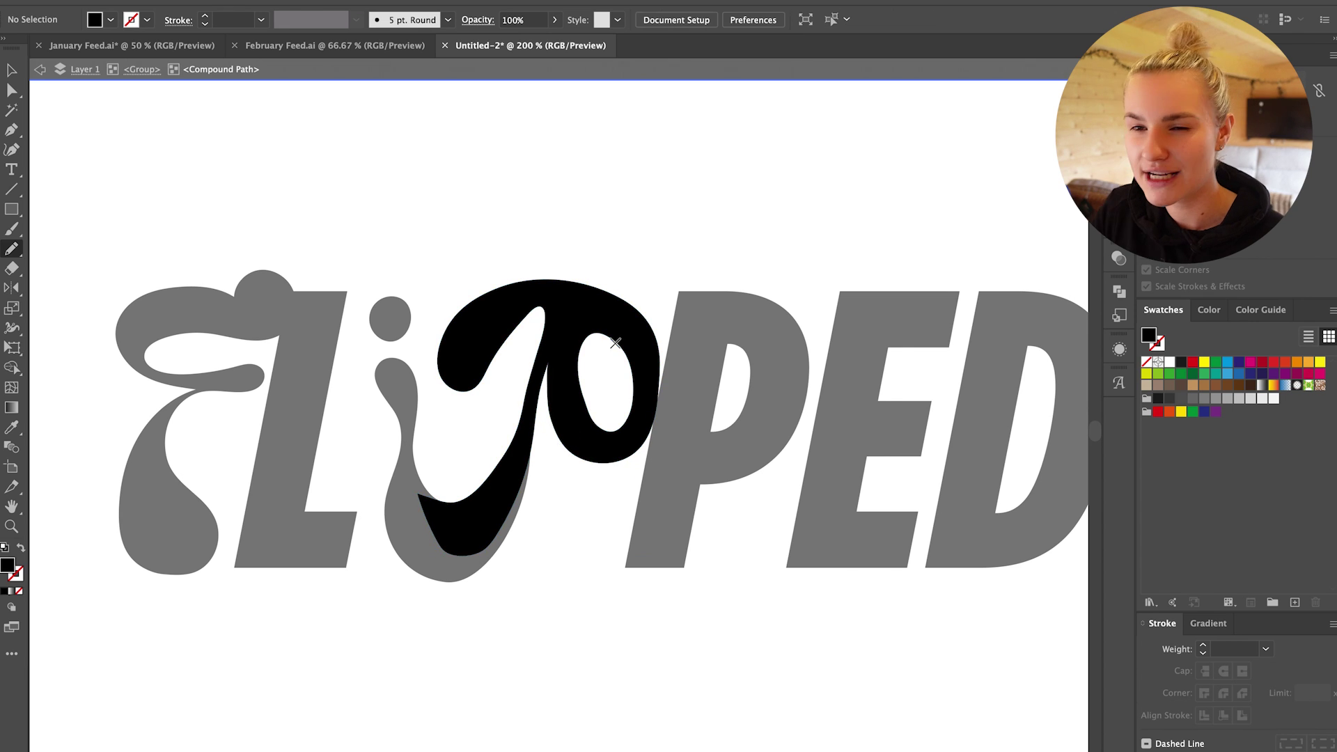
Clean up the pointed junction between the first P's stem and bowl with the Pencil tool.
key(Escape)
key(super+equal)
key(super+equal)
key(super+equal)
key(super+equal)
drag(741, 301, 752, 277)
mouse_move(751, 278)
mouse_down()
mouse_move(745, 322)
mouse_move(751, 278)
mouse_move(738, 295)
mouse_up()
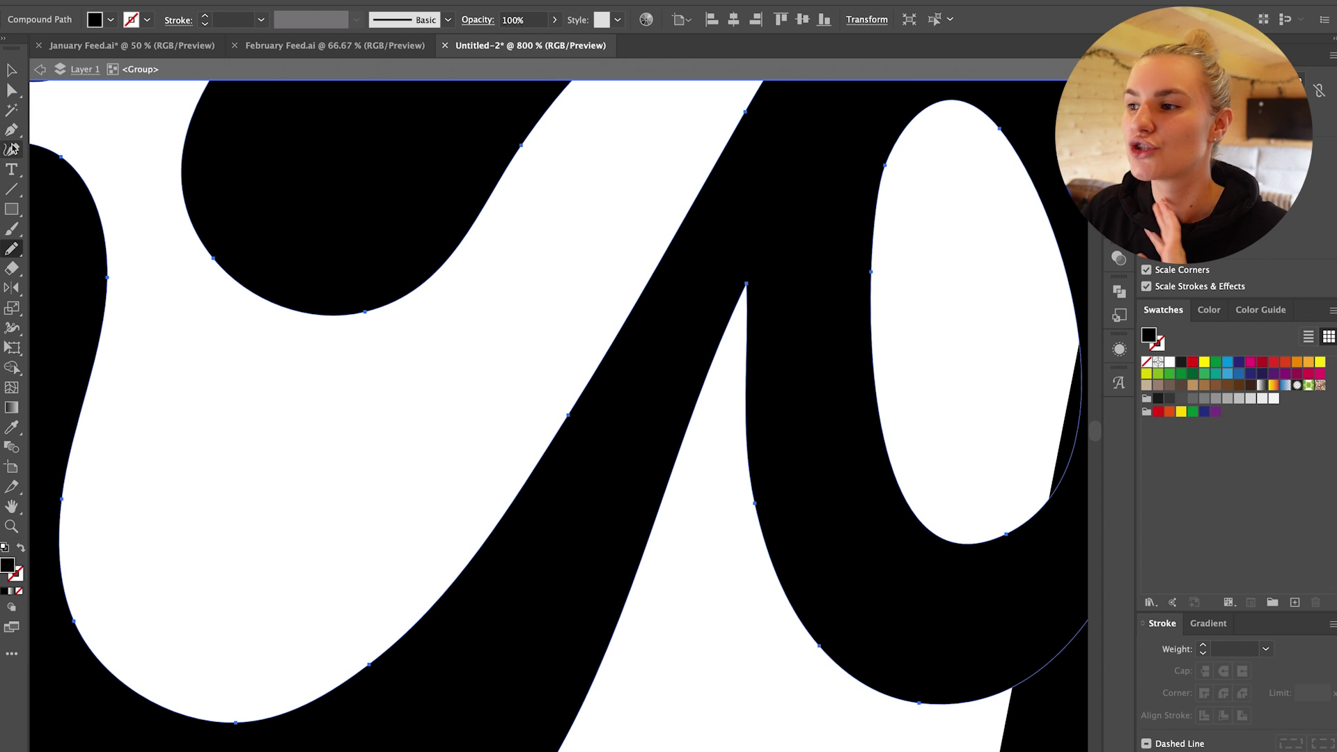
key(super+minus)
drag(781, 287, 785, 485)
Isolate the F, offset its path by 7 px with round joins, and select the white offset shape behind it.
key(v)
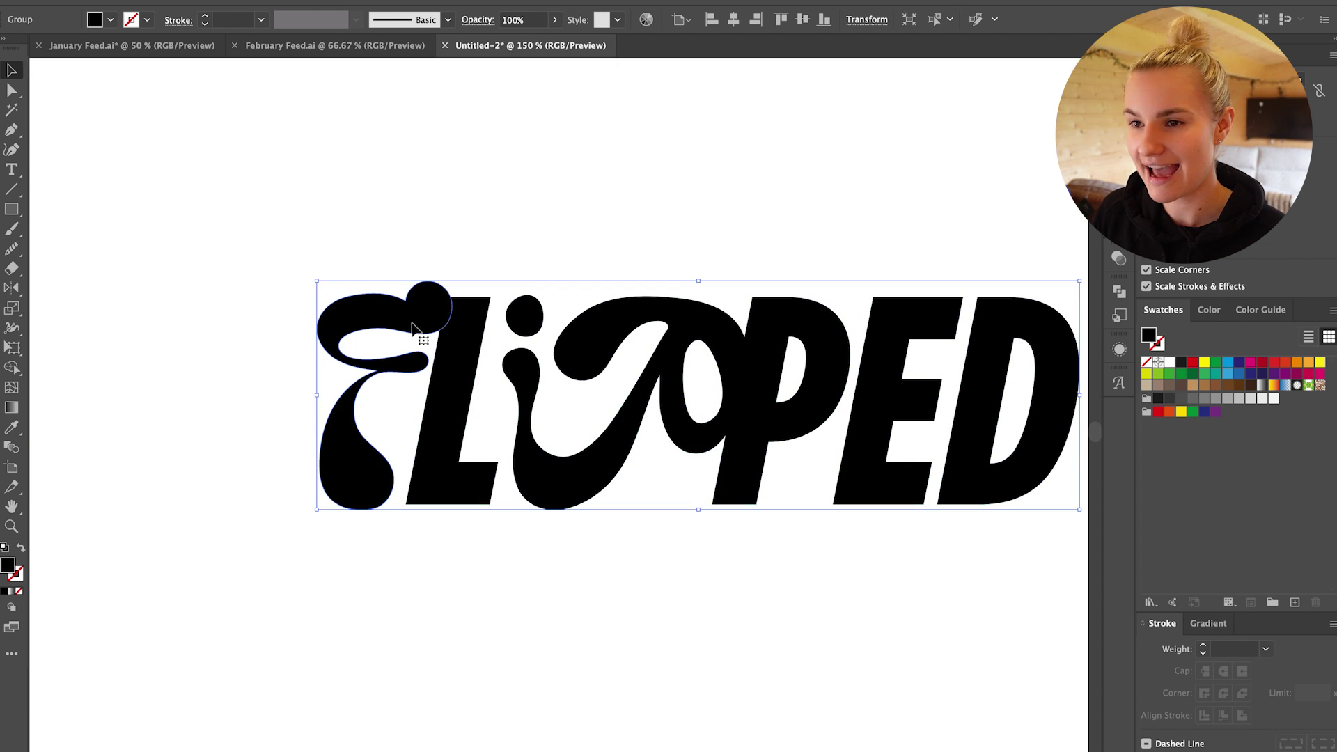
double_click(422, 327)
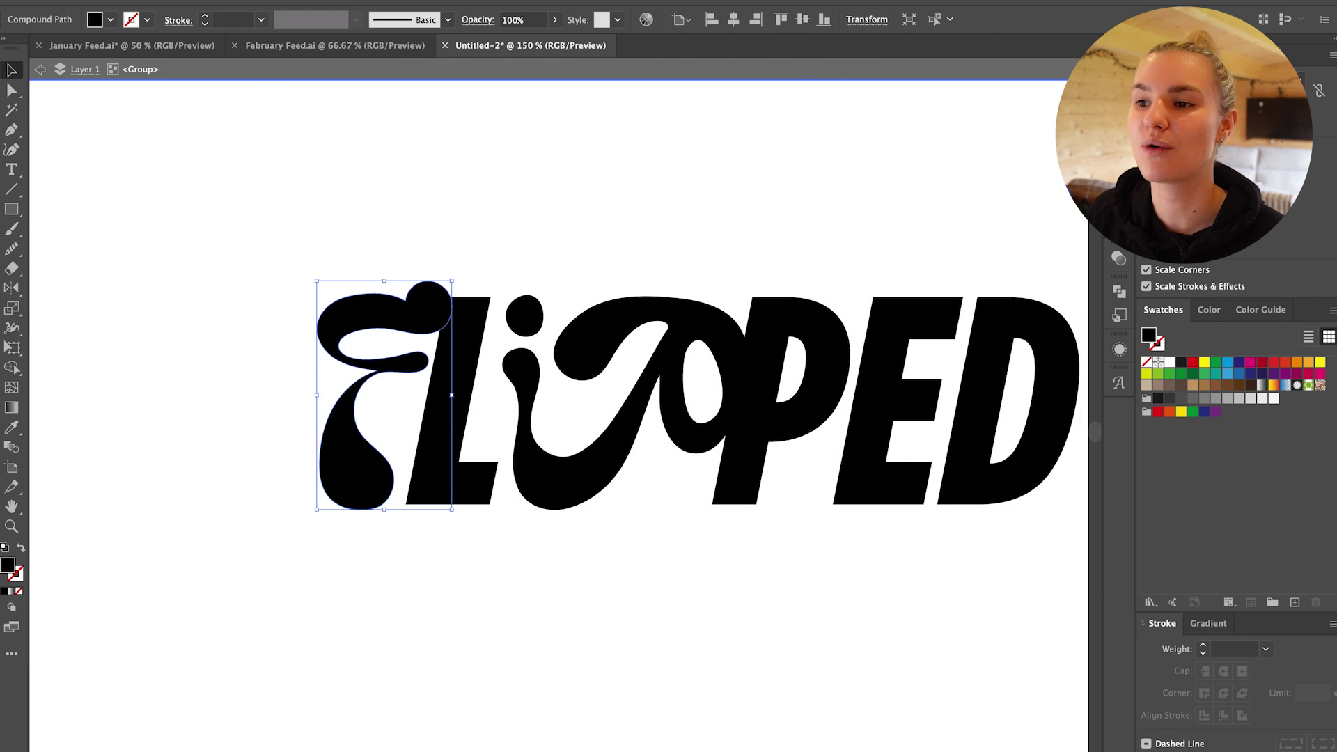
click(122, 1)
click(300, 348)
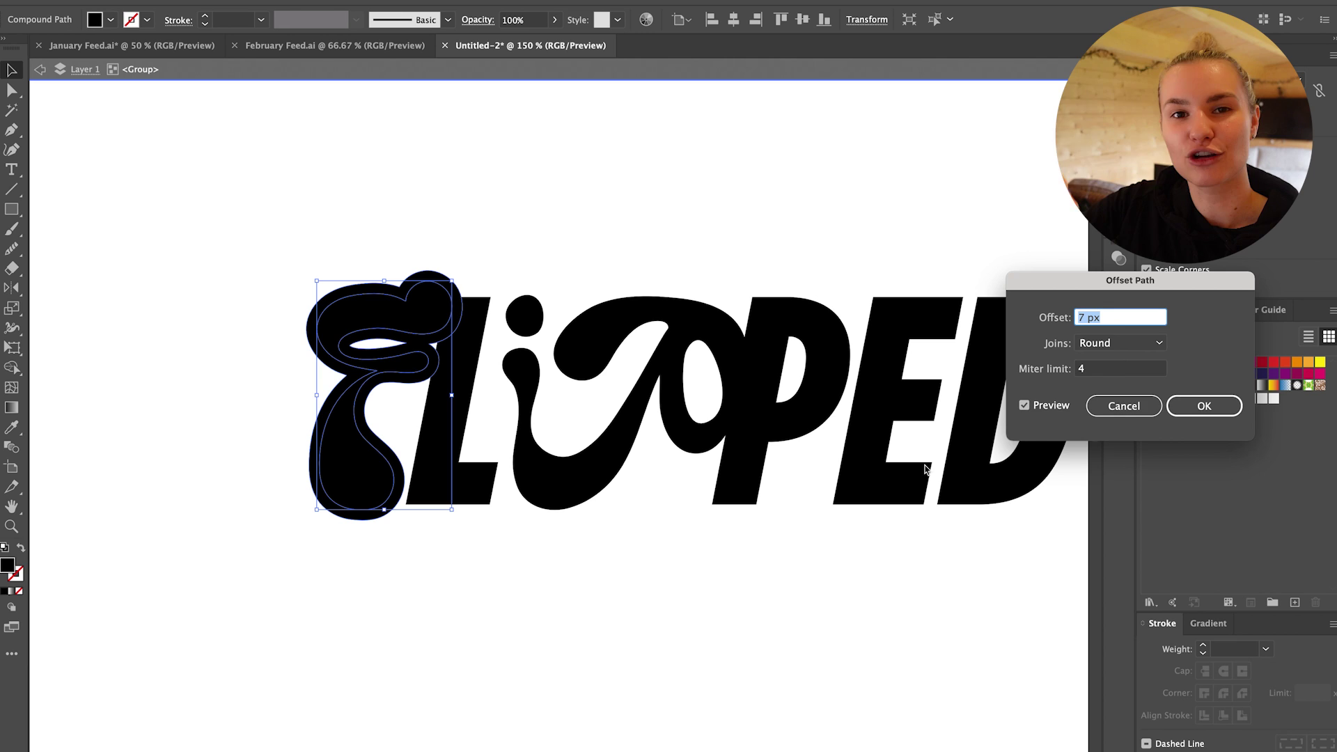
click(1203, 407)
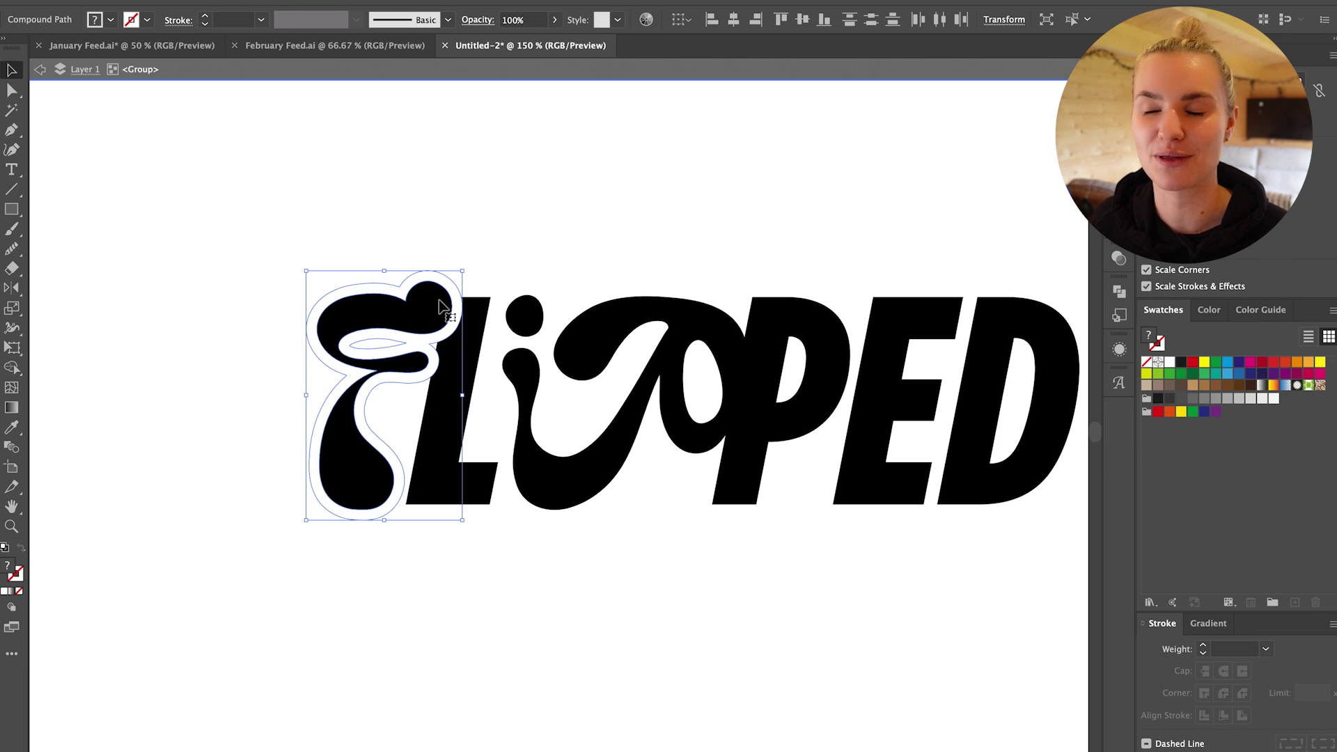
click(480, 218)
key(ctrl+plus)
click(412, 240)
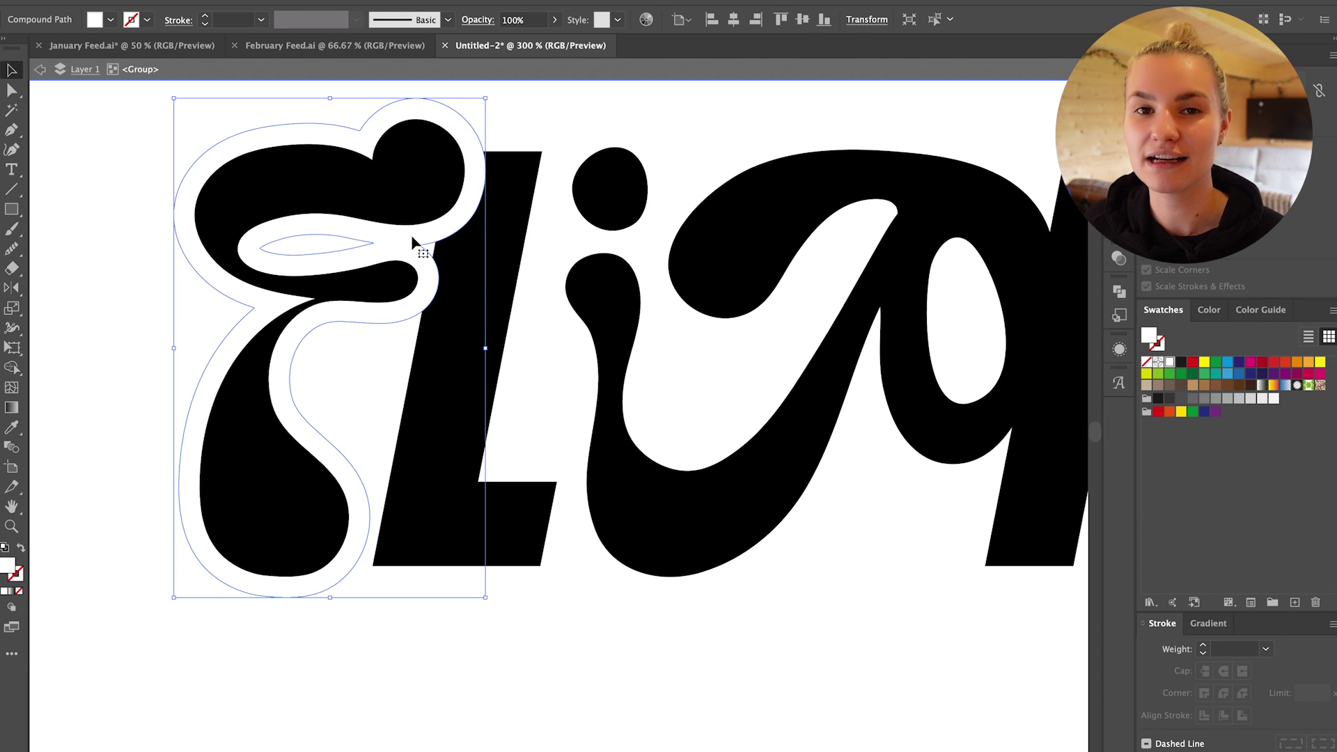
Erase the part of the white offset shape that cuts into the L beside the F's middle arm, and deselect it.
click(11, 266)
drag(441, 258, 433, 304)
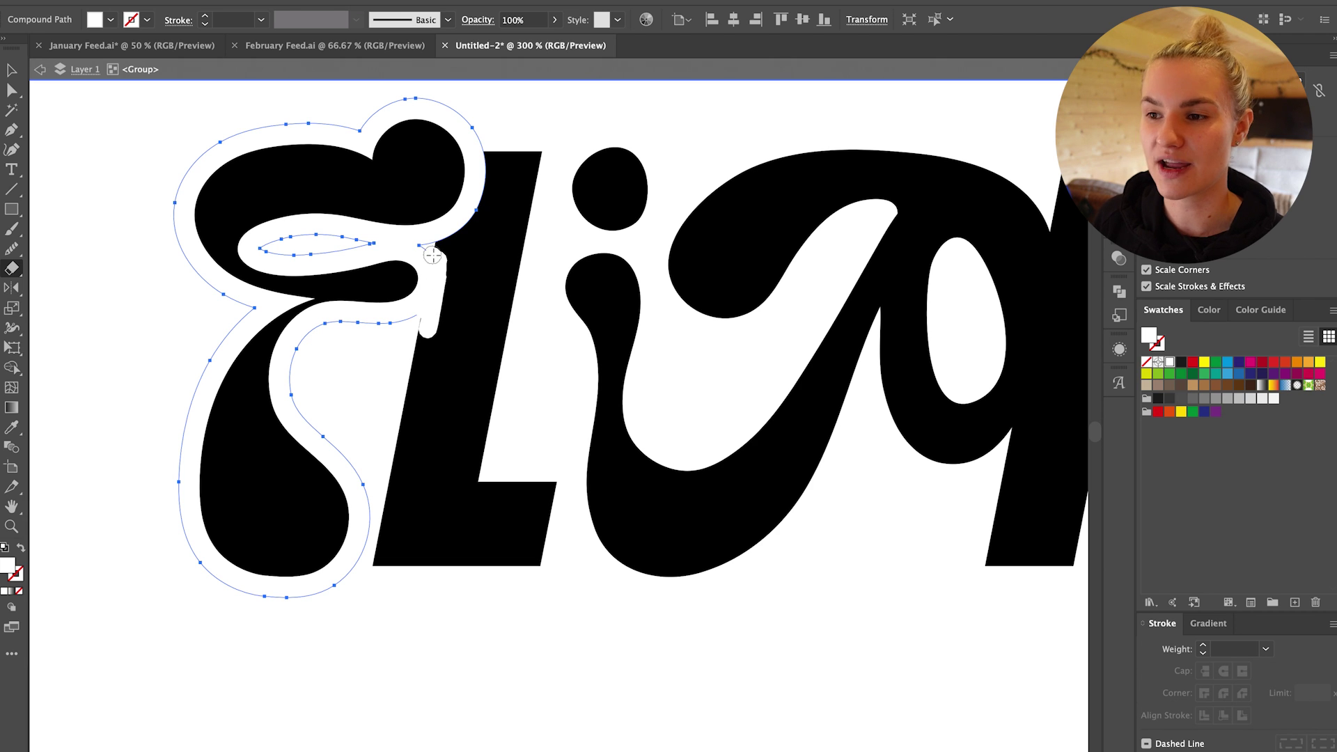
drag(432, 256, 433, 259)
key(ctrl+shift+a)
key(ctrl+minus)
key(ctrl+minus)
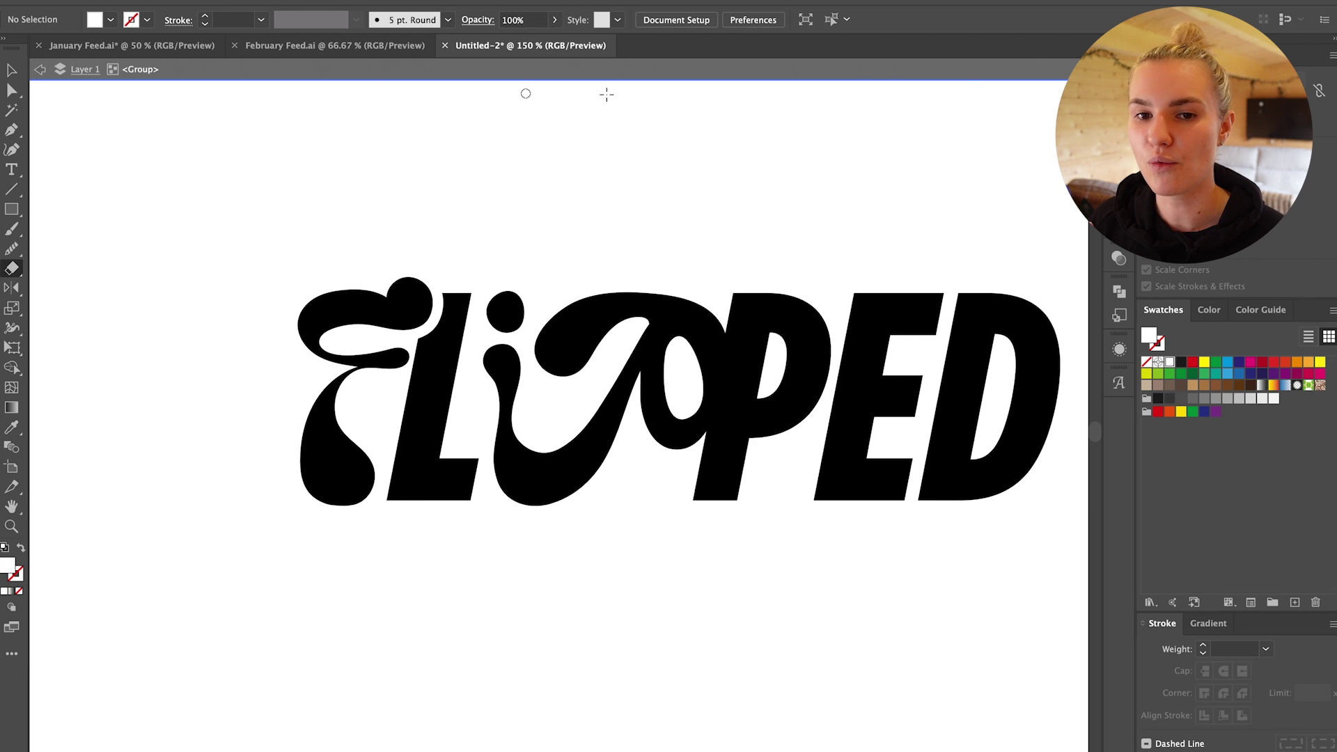
Examine the F's outline, the gap between the F and L, and the overall balance of the wordmark.
scroll(606, 94, right, 5)
scroll(418, 156, right, 3)
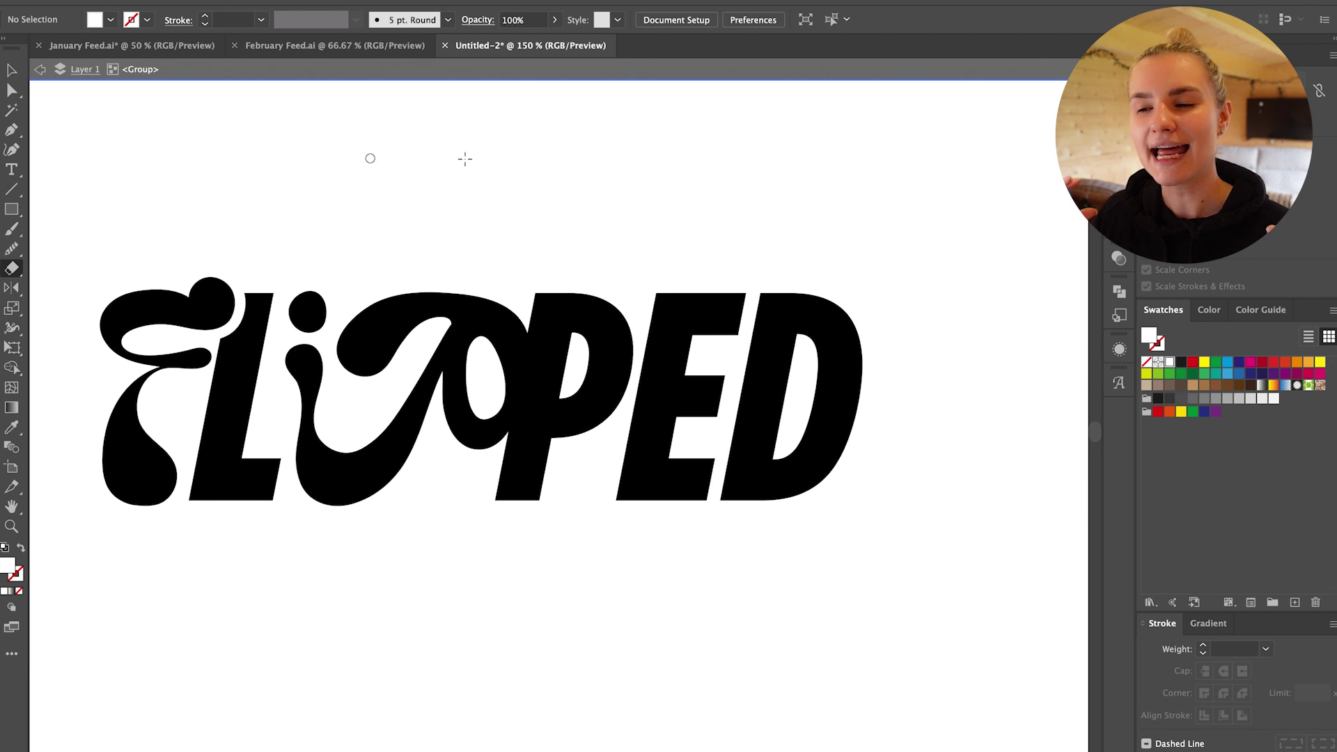
key(ctrl+plus)
ctrl+click(431, 319)
scroll(432, 319, right, 3)
key(n)
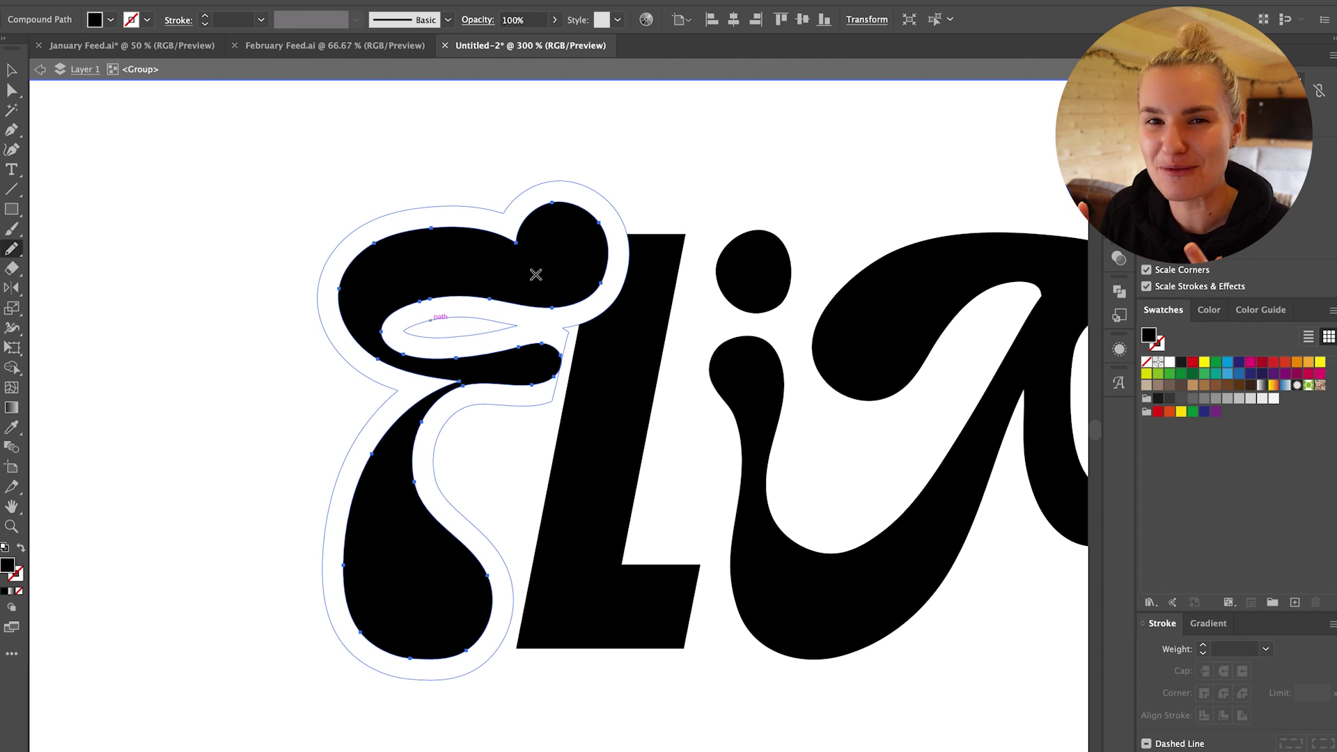
ctrl+click(698, 159)
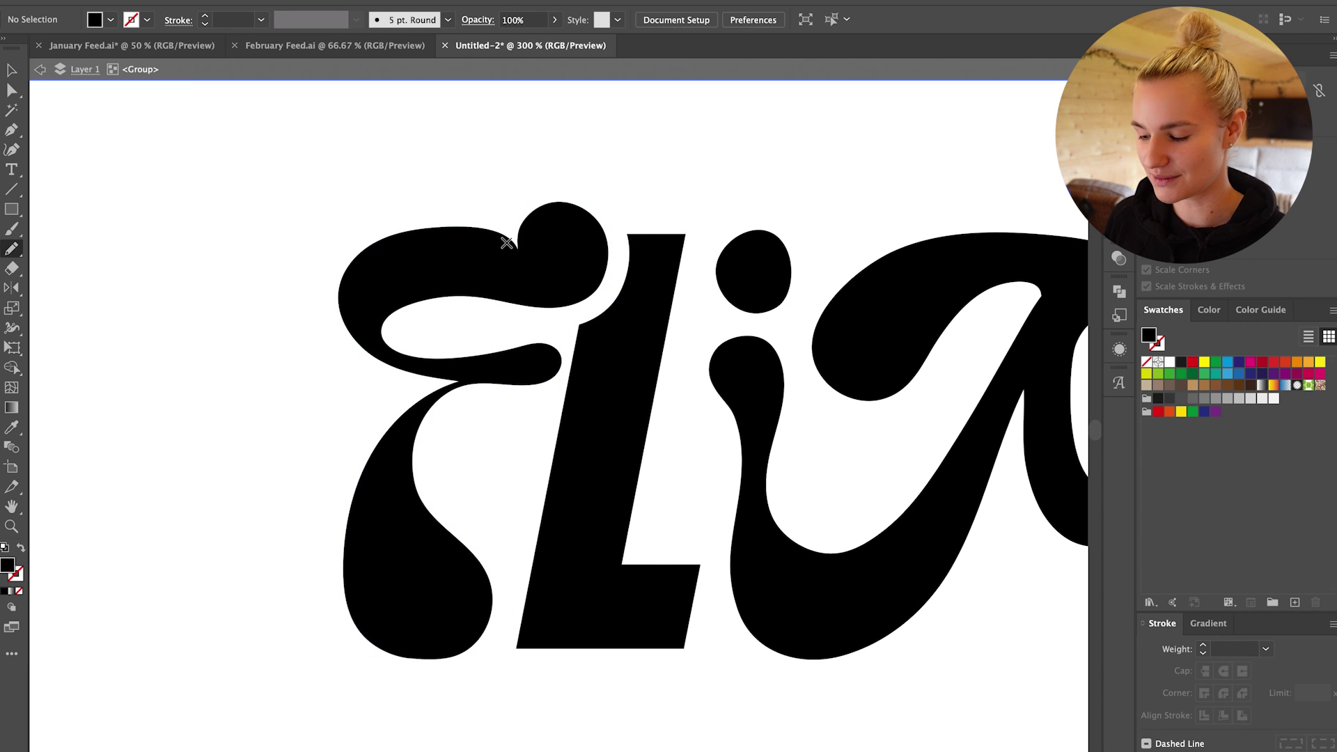
key(ctrl+minus)
key(ctrl+minus)
scroll(605, 151, right, 3)
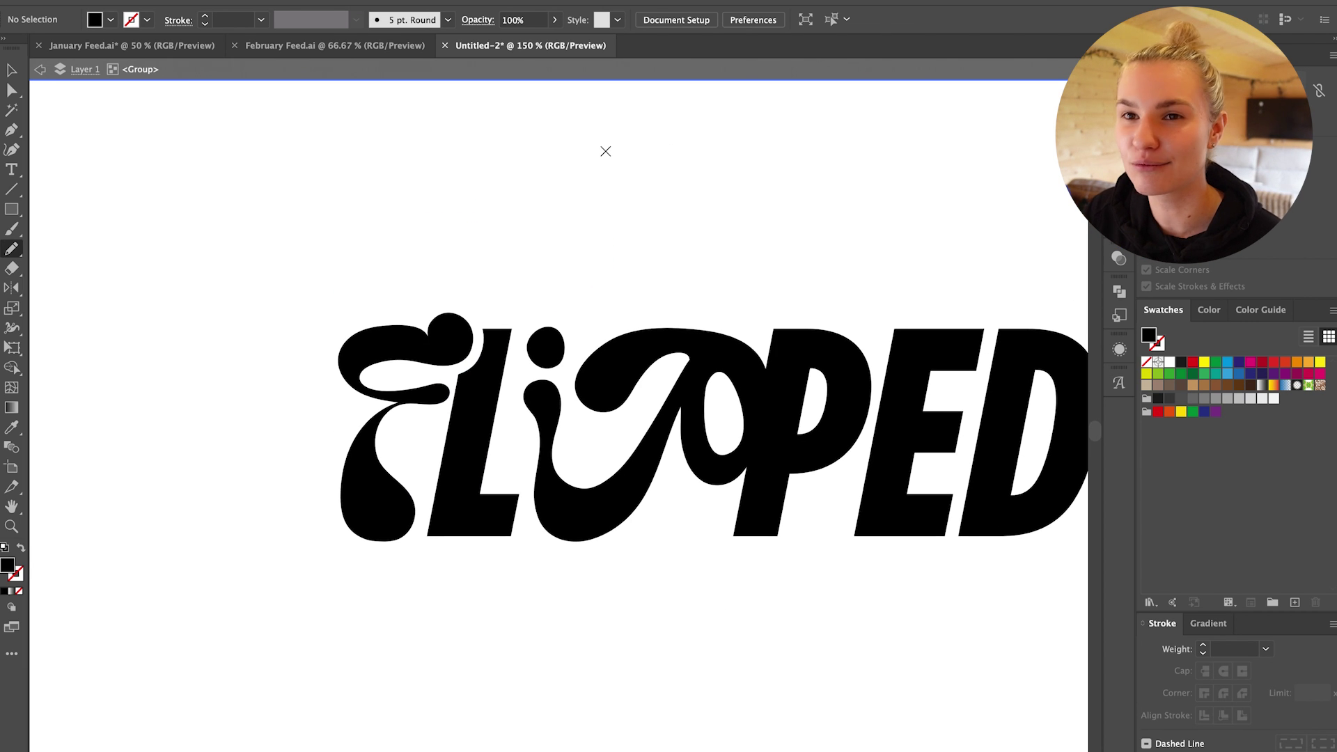
scroll(605, 151, right, 3)
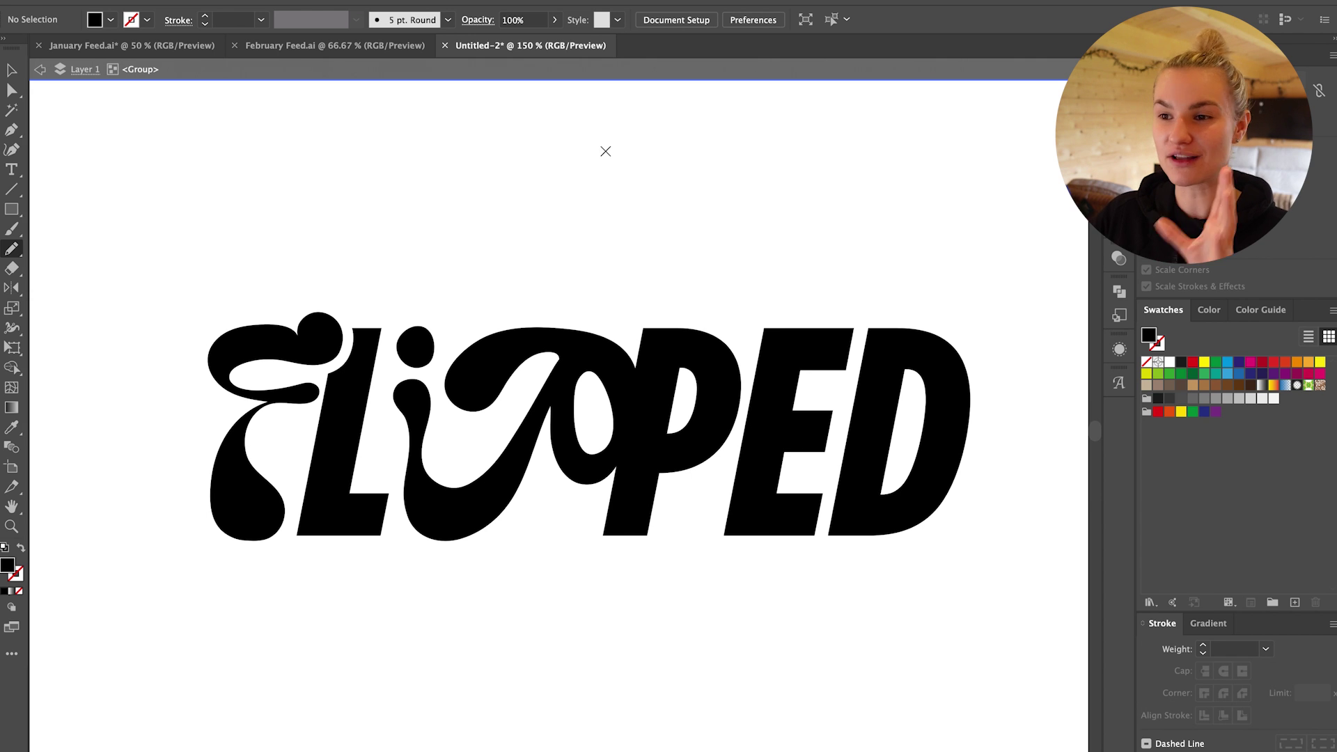
key(ctrl+plus)
scroll(532, 266, left, 3)
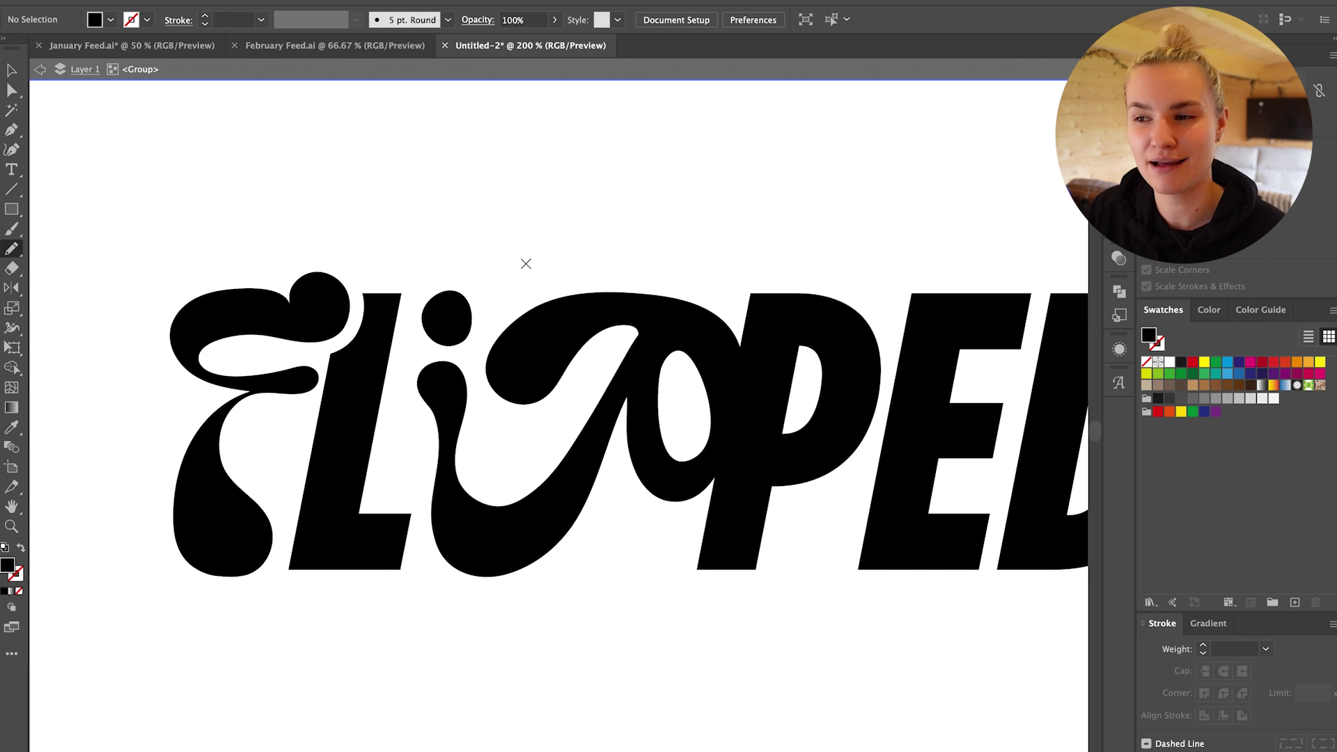
scroll(510, 221, left, 2)
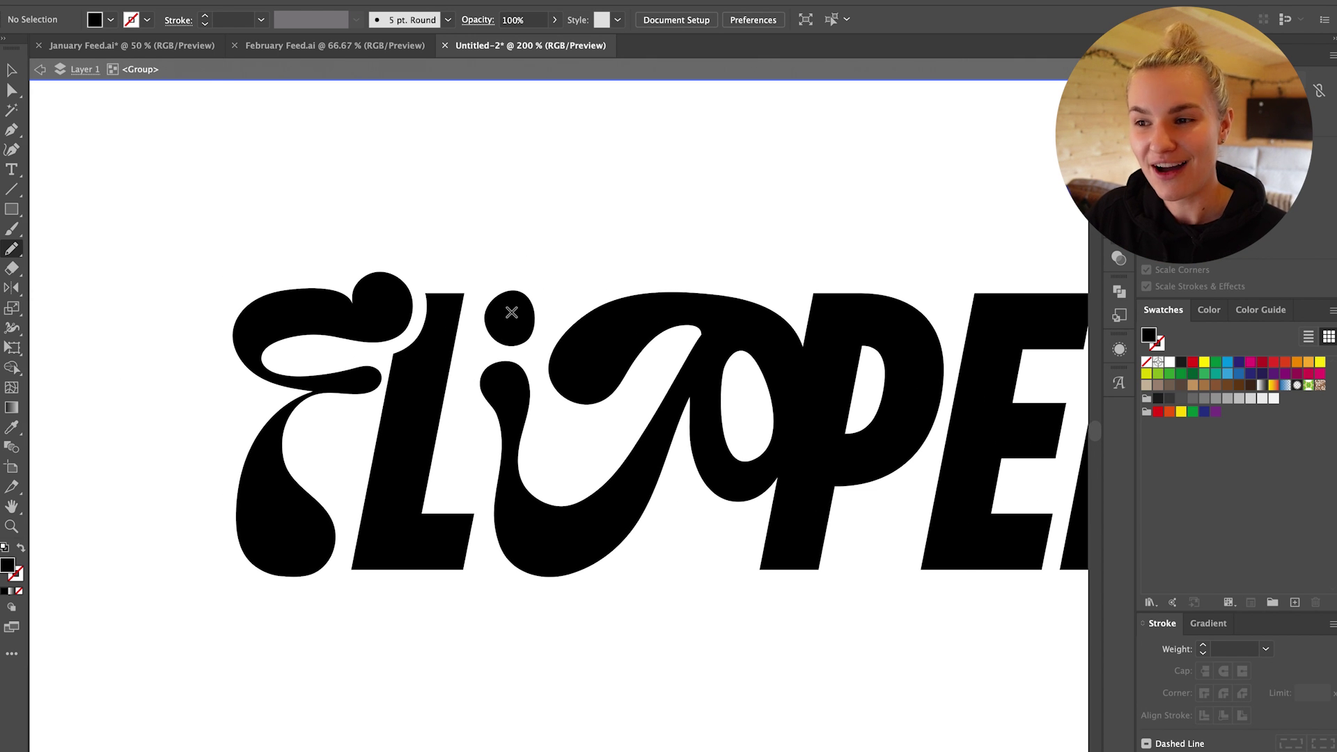